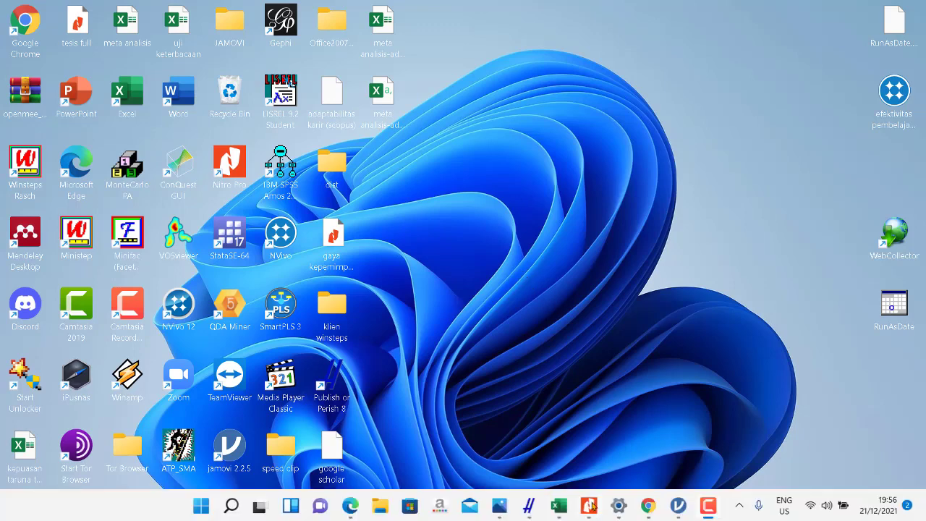
Bring up the meta analisis-adaptabilitas karir workbook and examine its Studi, jumlah sampel, jumlah item and Alpha Cronbach columns.
click(559, 506)
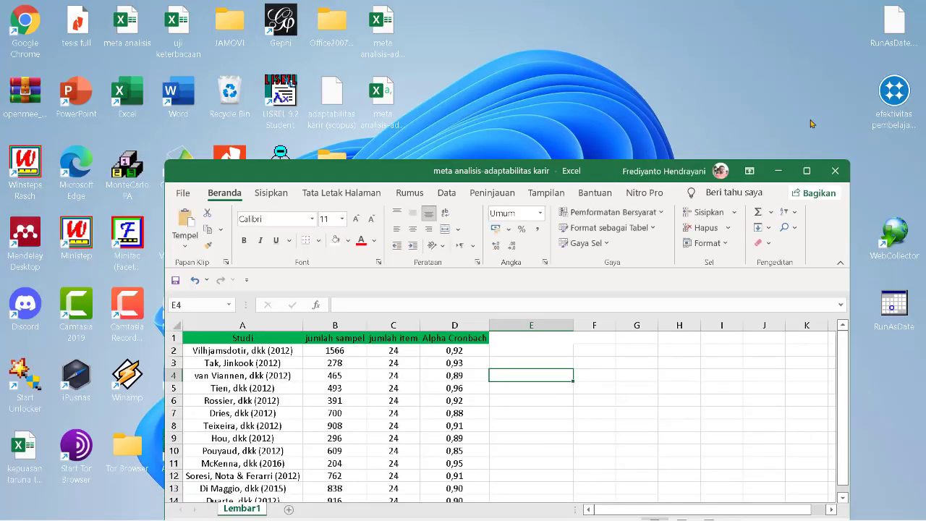
click(808, 172)
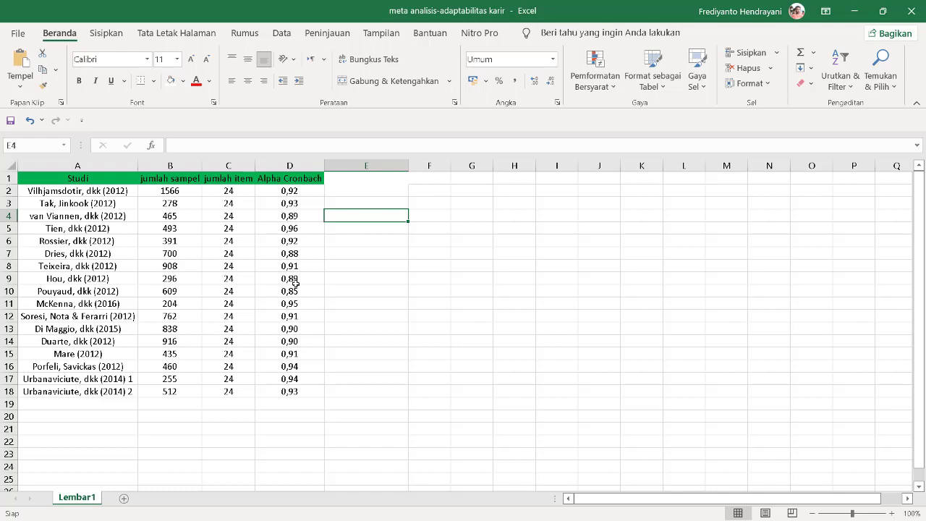
click(289, 176)
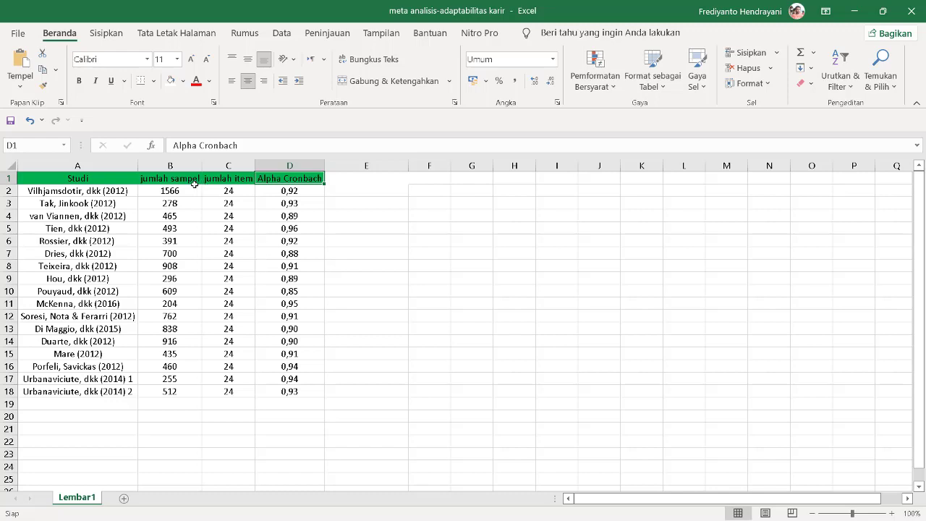
click(80, 178)
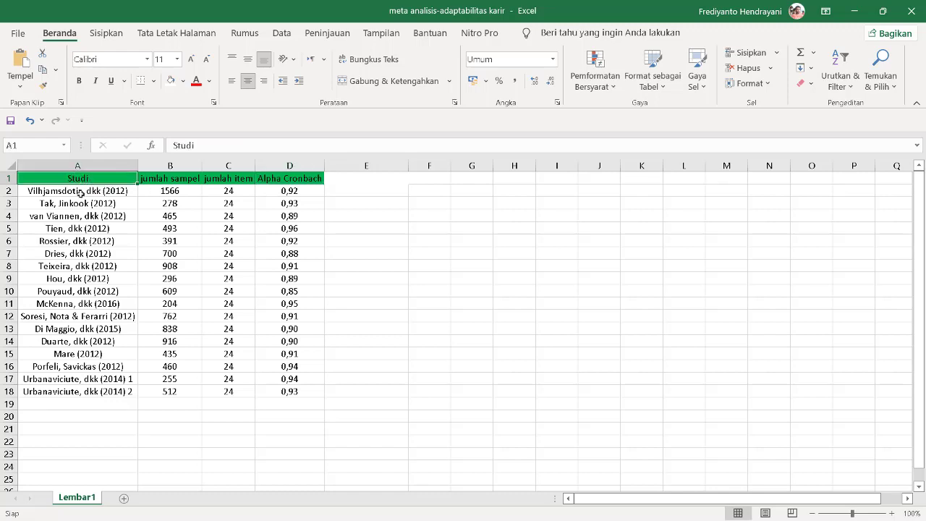
click(56, 190)
click(76, 179)
click(67, 191)
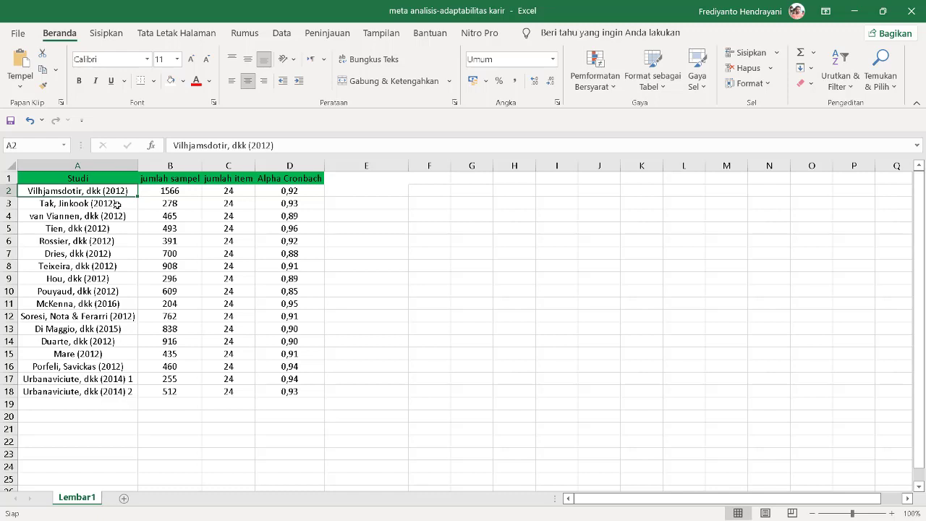
click(117, 205)
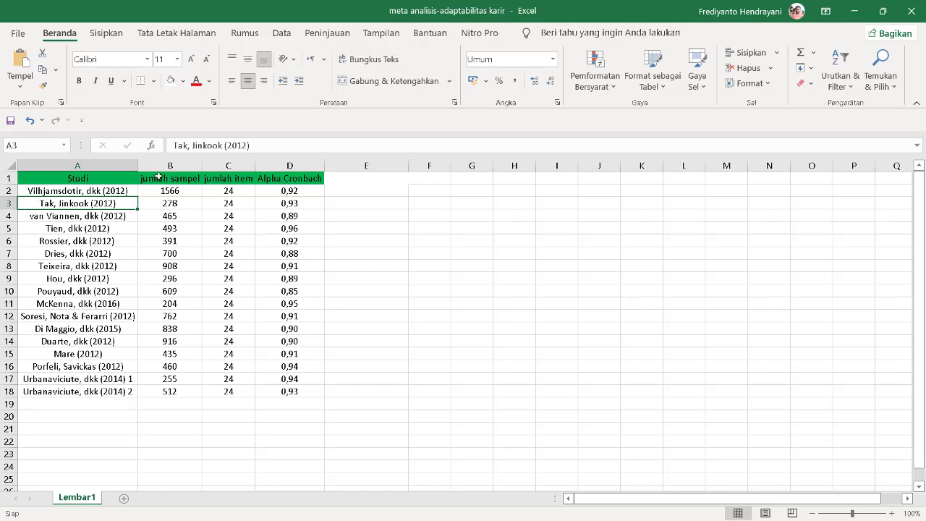
click(155, 176)
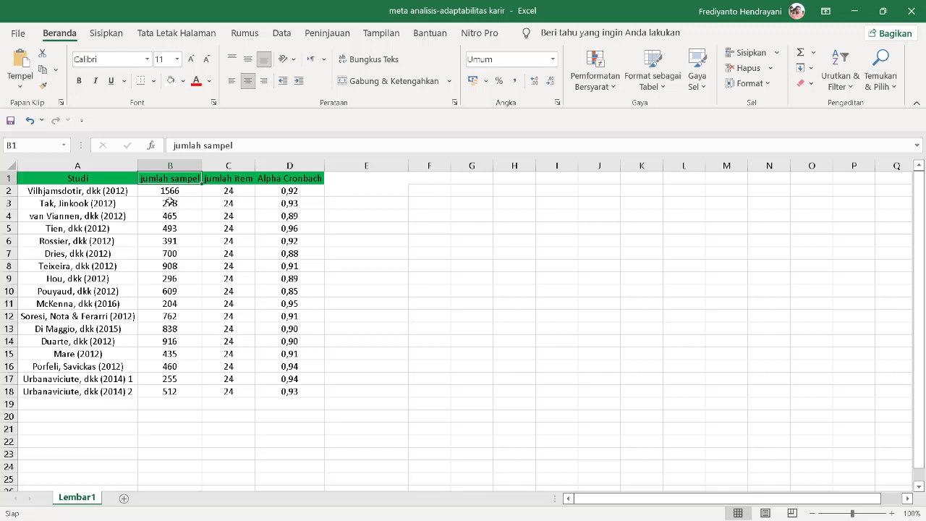
click(83, 178)
click(170, 181)
click(227, 179)
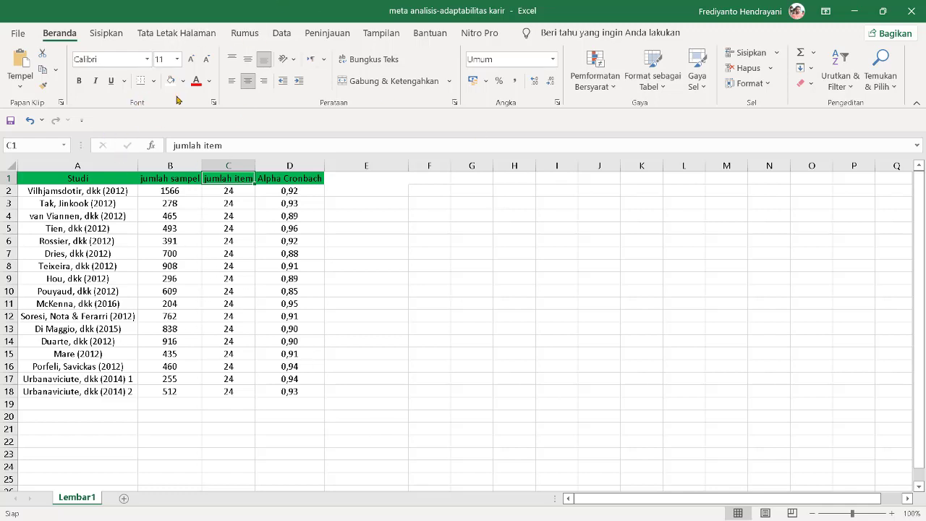
Switch to jamovi and import the meta analisis-adaptabilitas karir workbook from the Desktop.
click(853, 11)
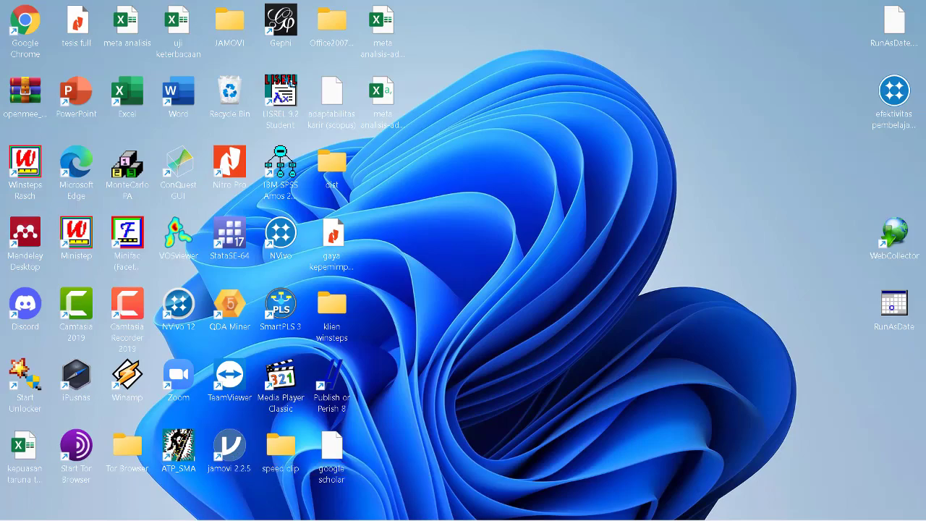
click(679, 505)
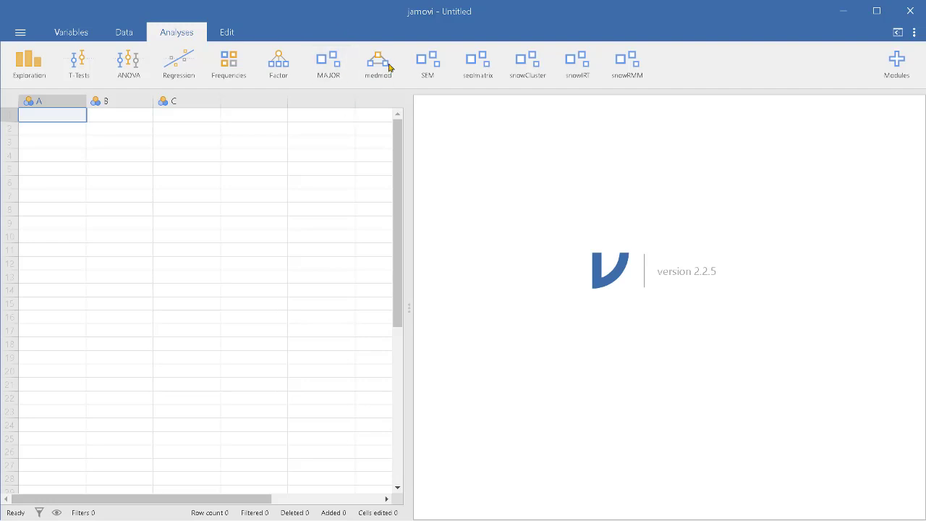
click(20, 34)
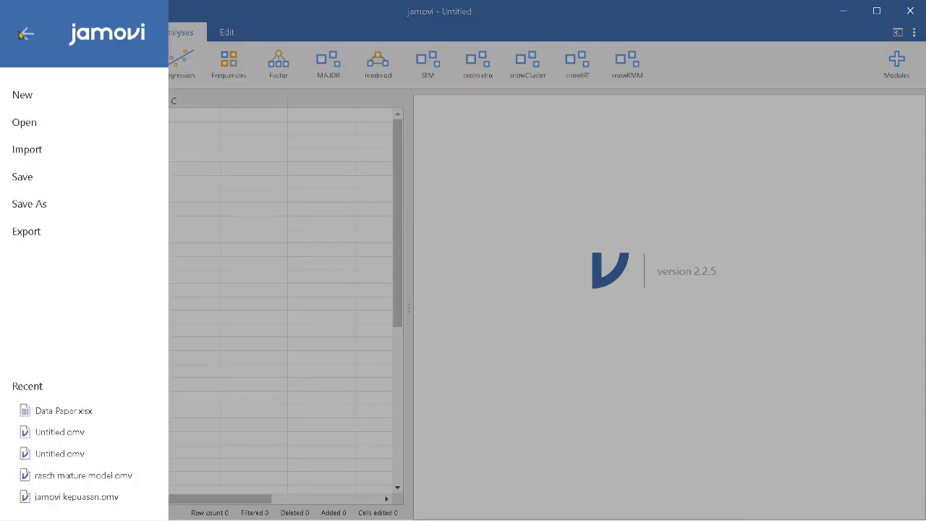
click(36, 154)
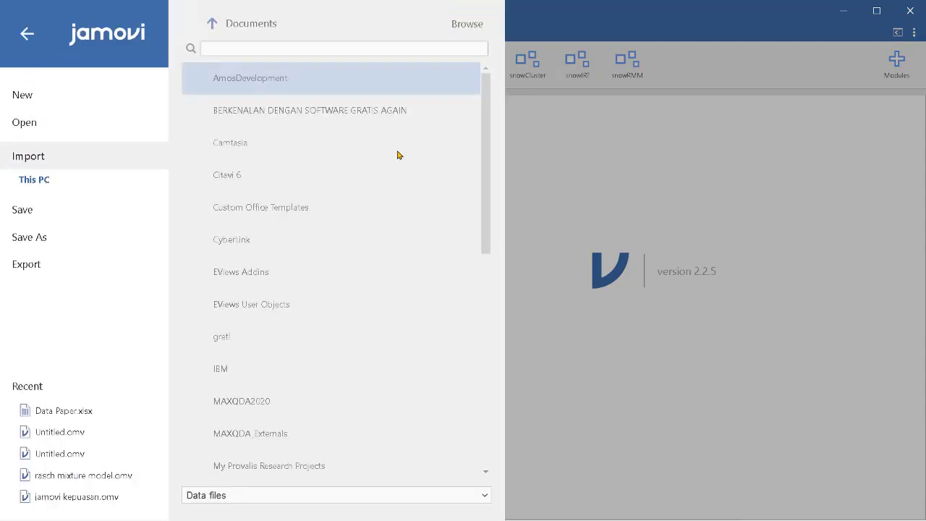
click(467, 24)
scroll(298, 142, down, 3)
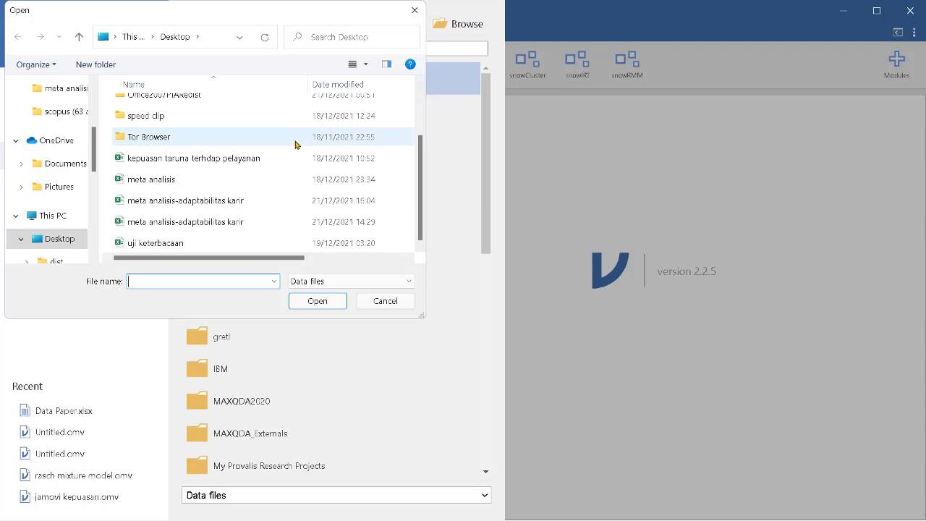
click(169, 224)
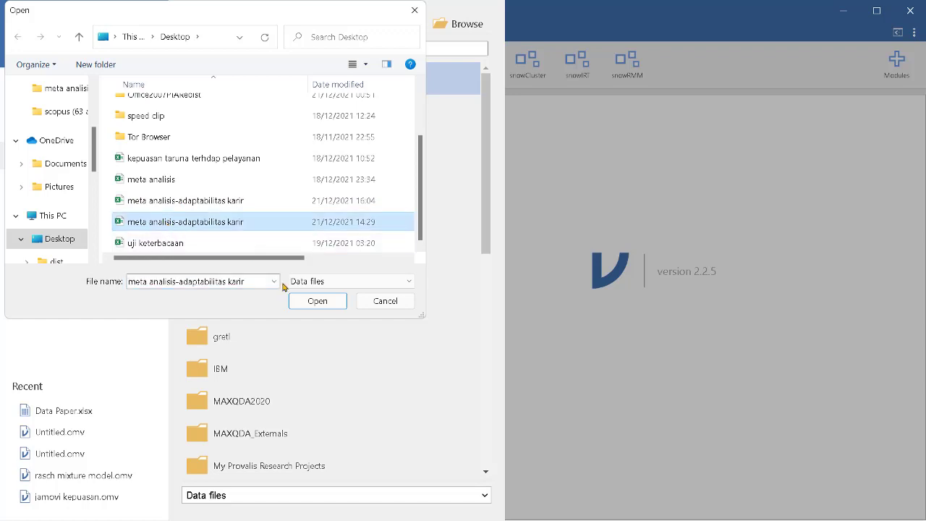
click(308, 302)
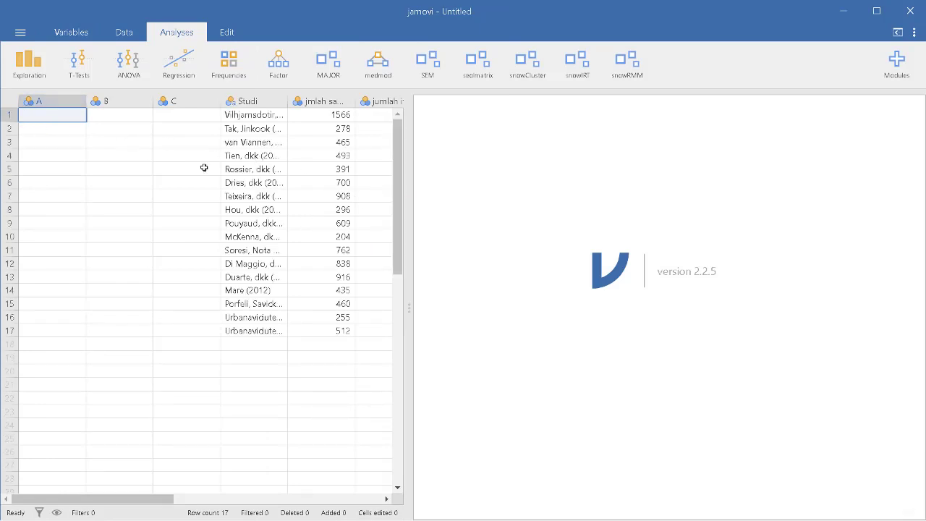
Delete the empty variables A, B and C from the data sheet.
click(65, 101)
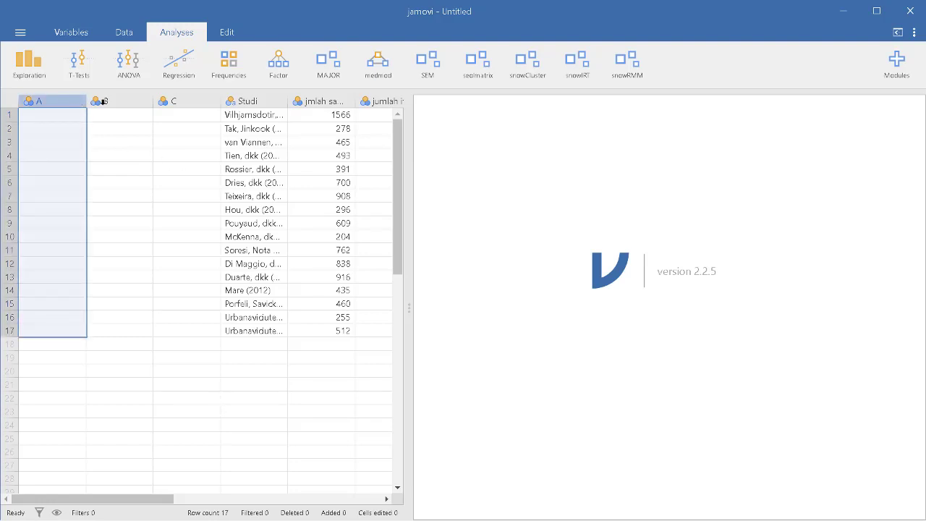
drag(104, 101, 191, 107)
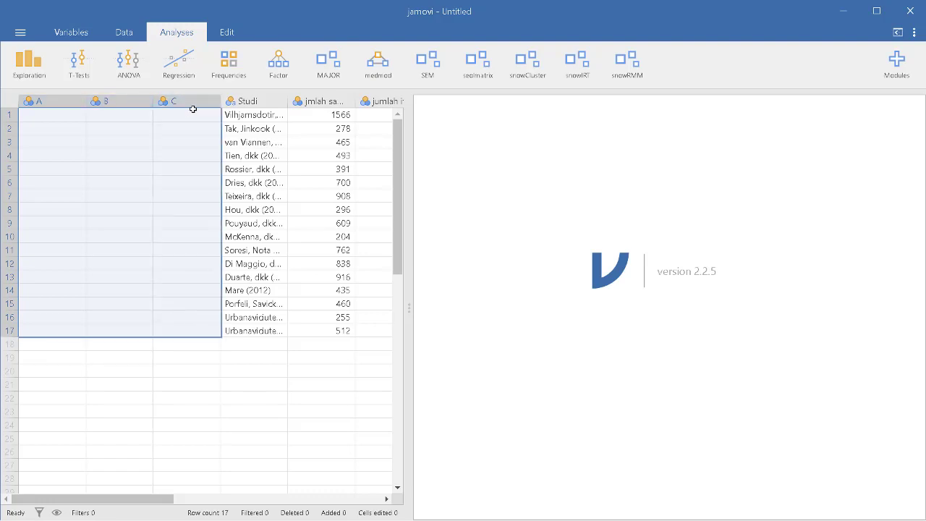
right_click(144, 129)
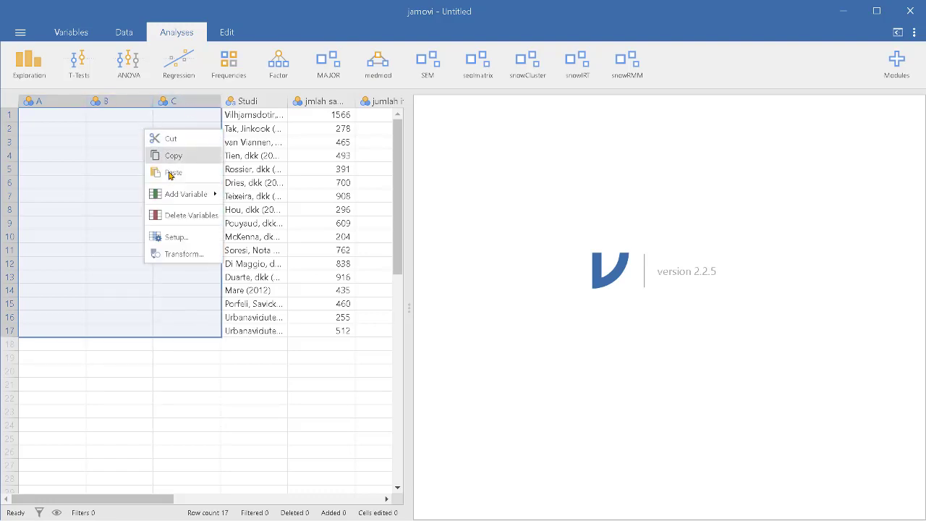
click(186, 214)
click(414, 142)
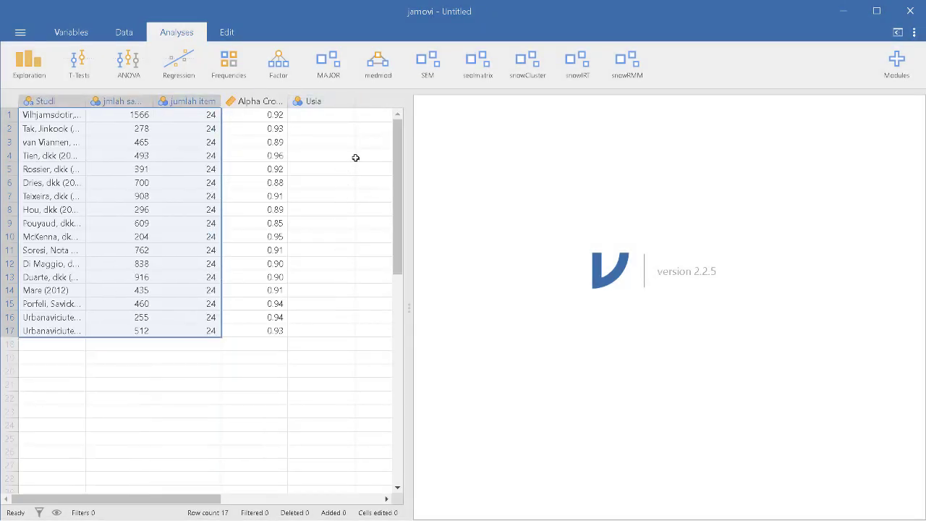
Open the variable setup and set the jmlah sampel variable's measure type to Continuous.
scroll(400, 217, down, 2)
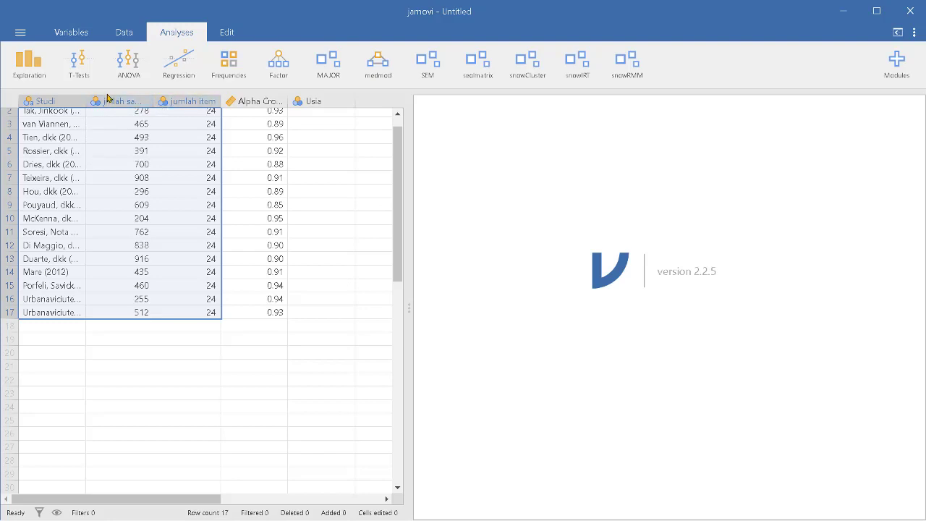
click(48, 100)
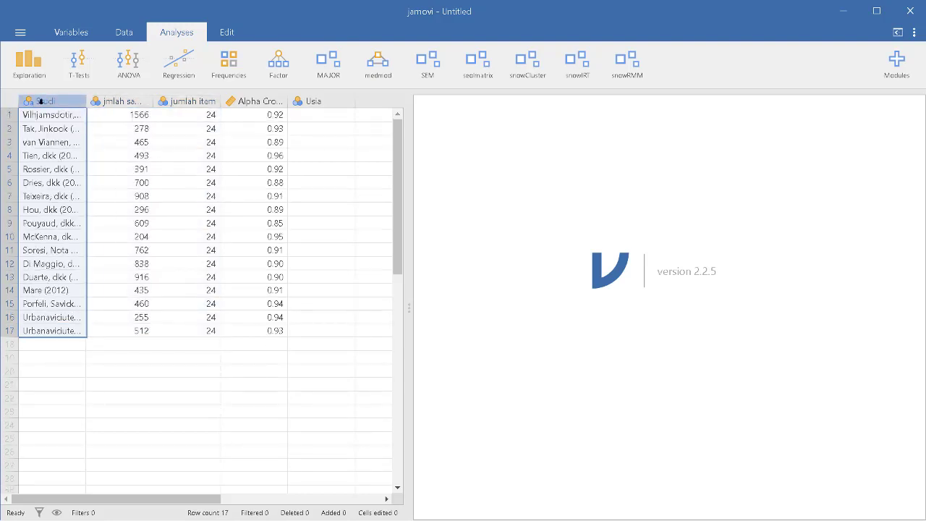
double_click(42, 101)
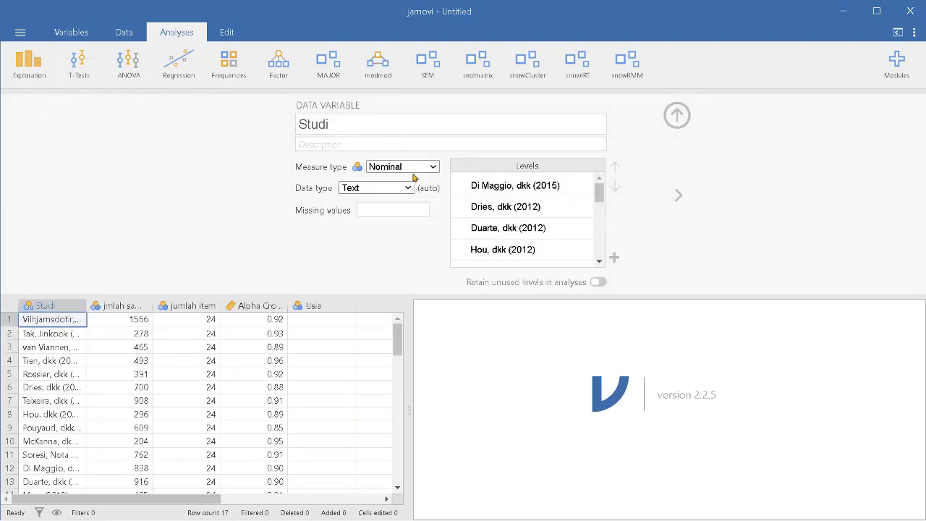
click(123, 305)
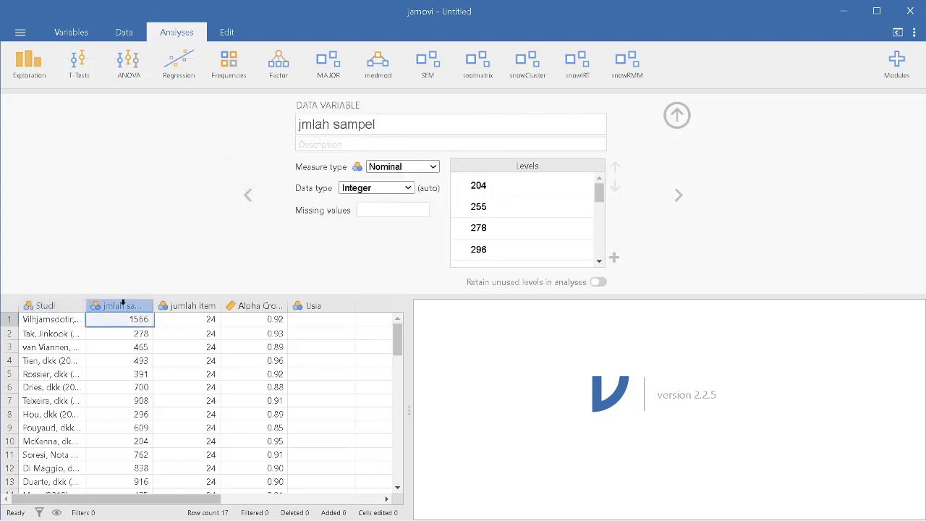
click(436, 167)
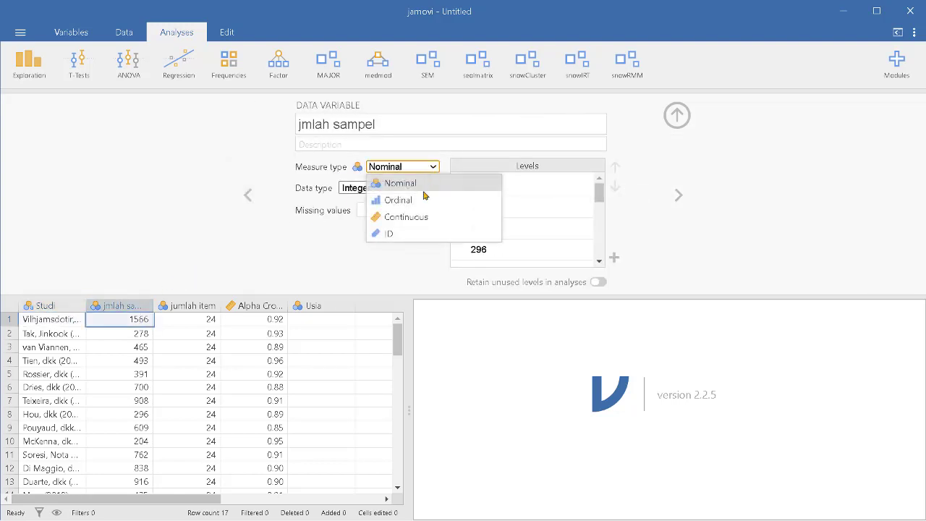
click(418, 217)
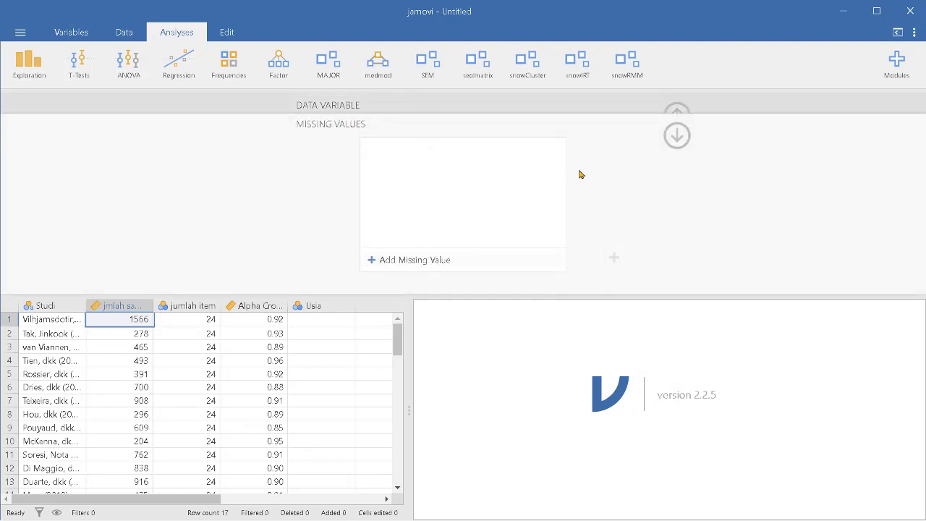
click(676, 136)
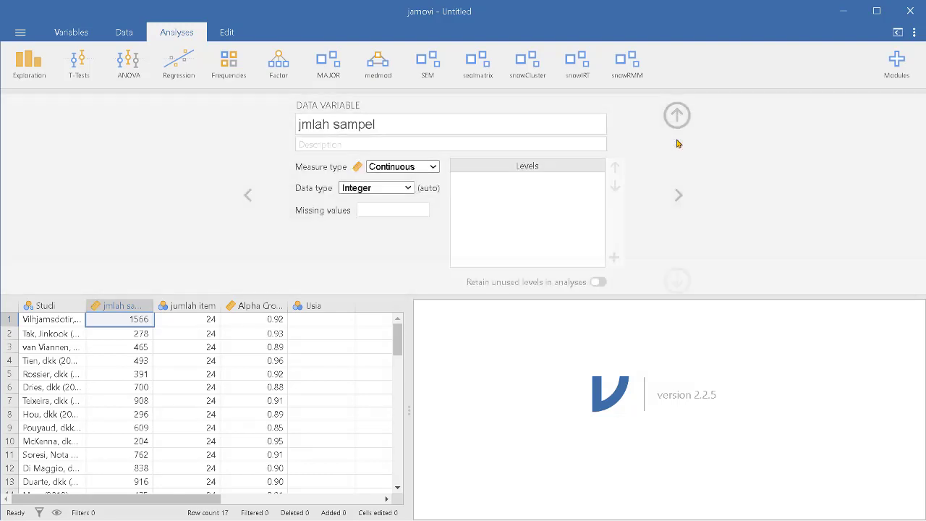
click(430, 167)
click(417, 222)
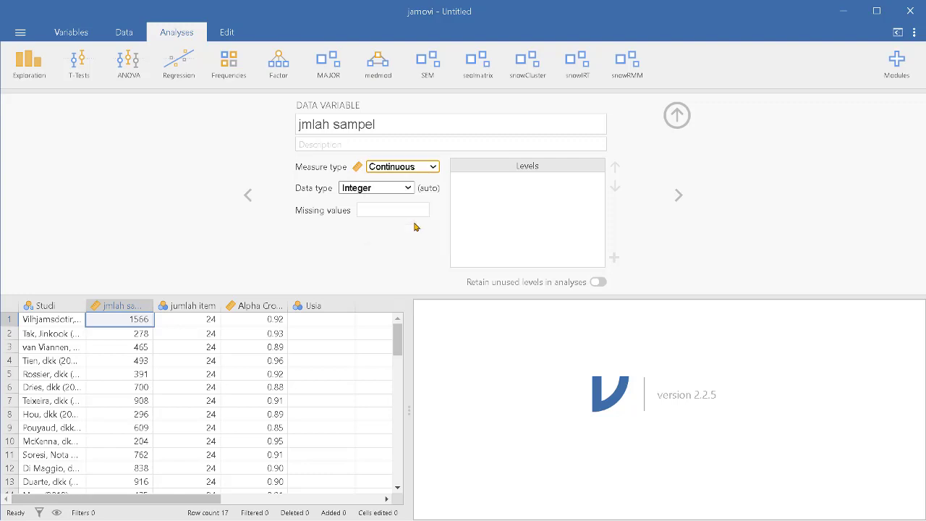
Set the jumlah item variable's measure type to Continuous and close the variable setup.
click(679, 196)
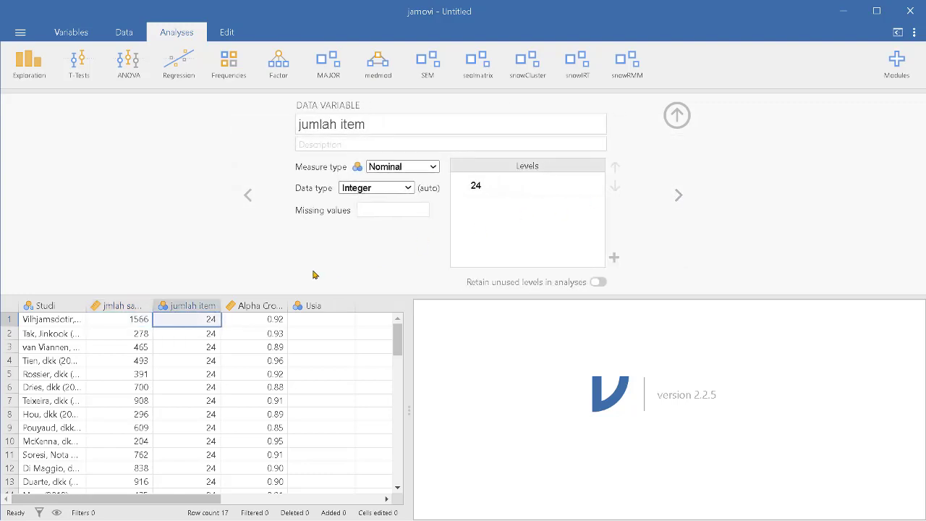
click(209, 307)
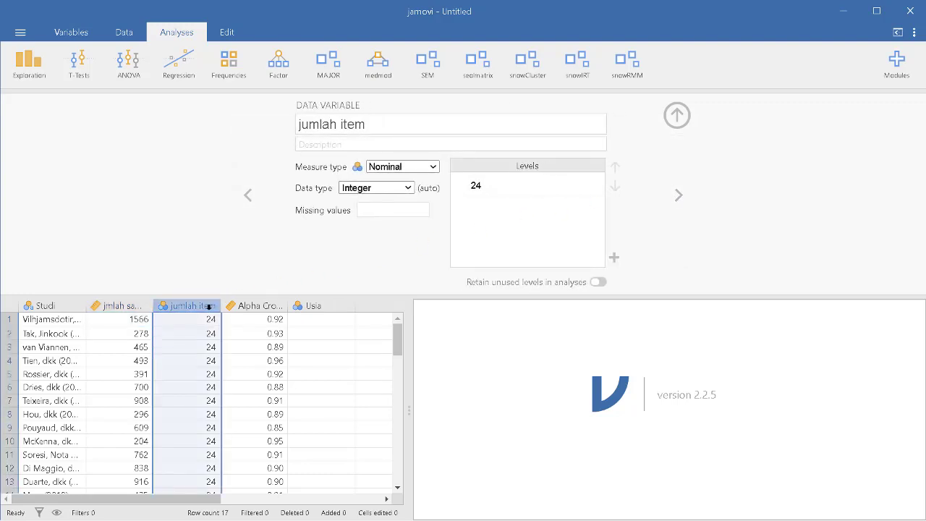
click(435, 169)
click(385, 215)
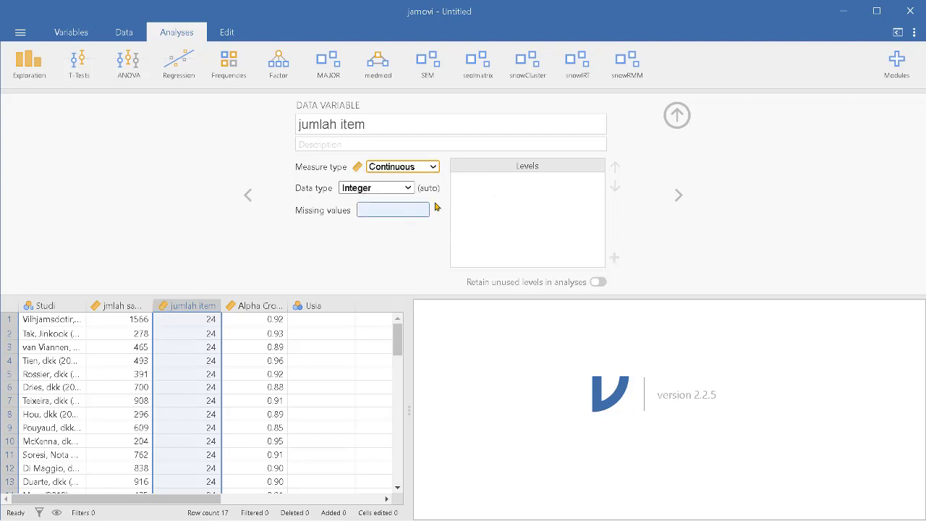
click(677, 115)
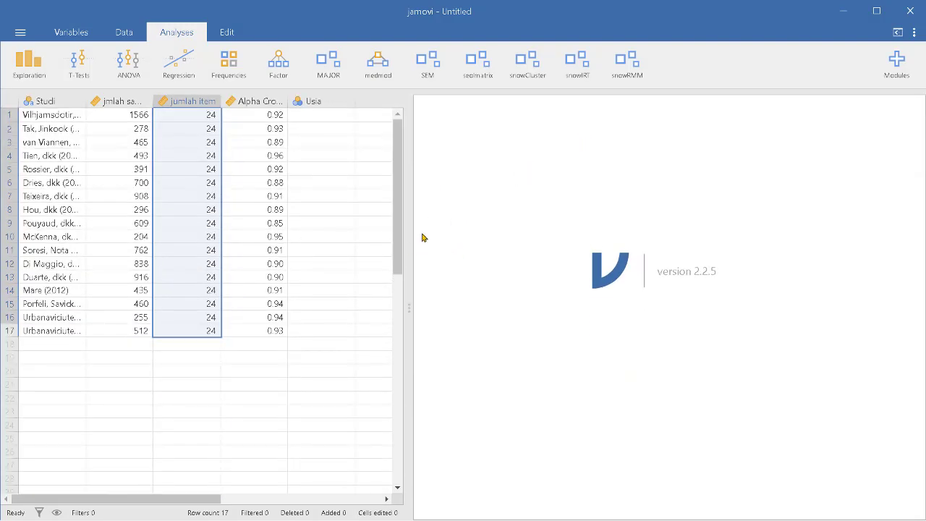
Start a MAJOR Reliability Generalization meta-analysis.
click(328, 72)
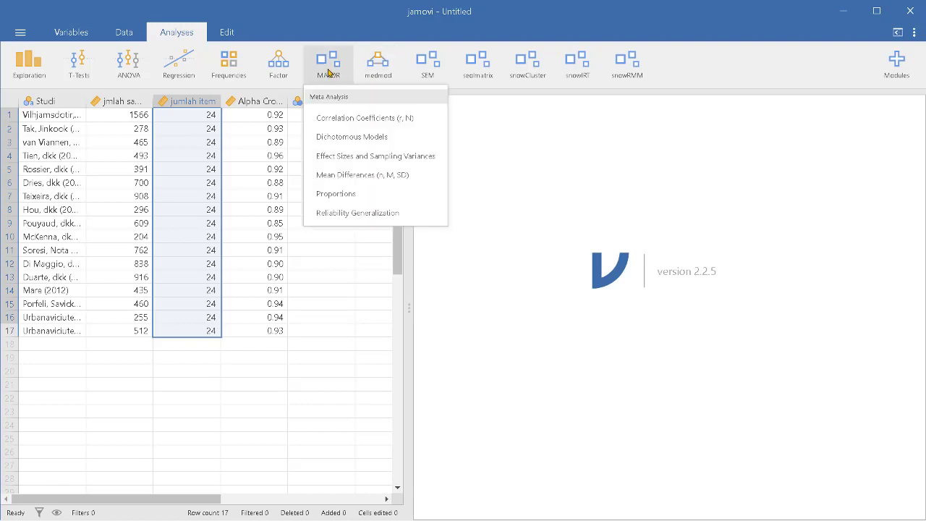
click(763, 76)
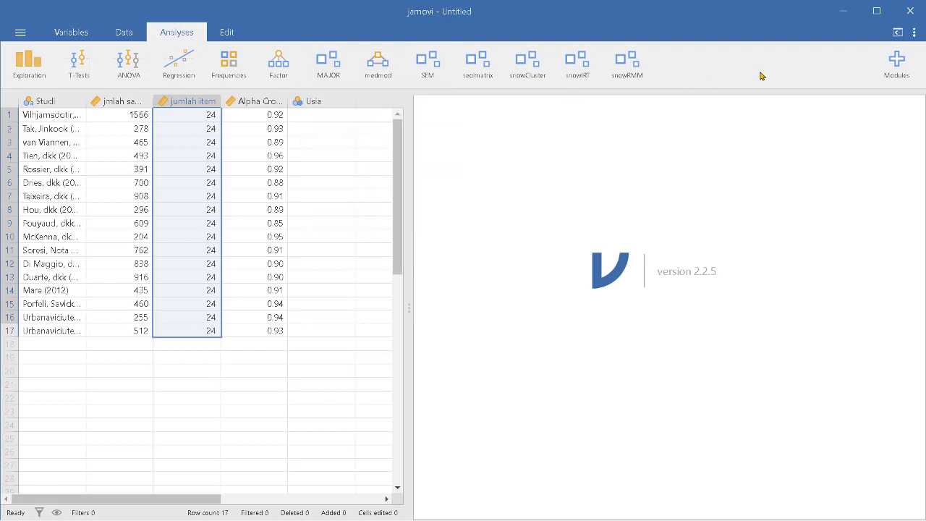
click(323, 73)
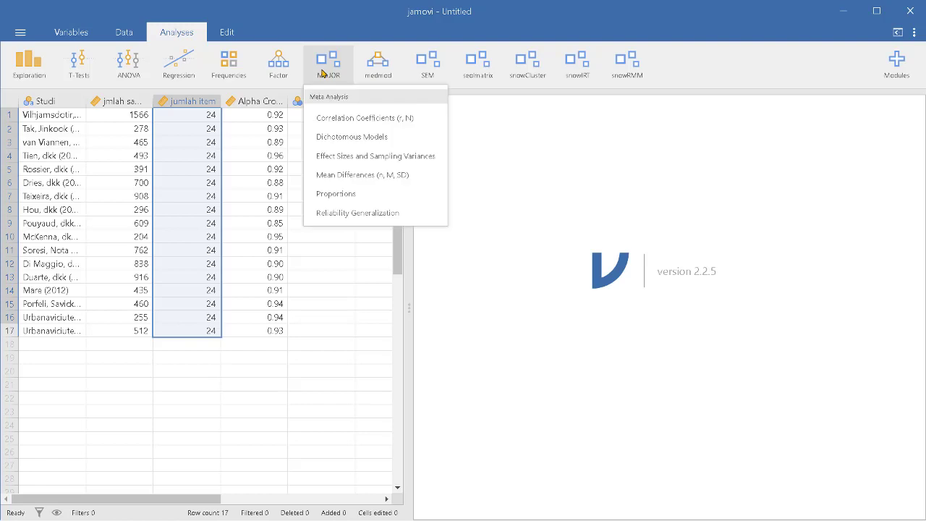
click(374, 217)
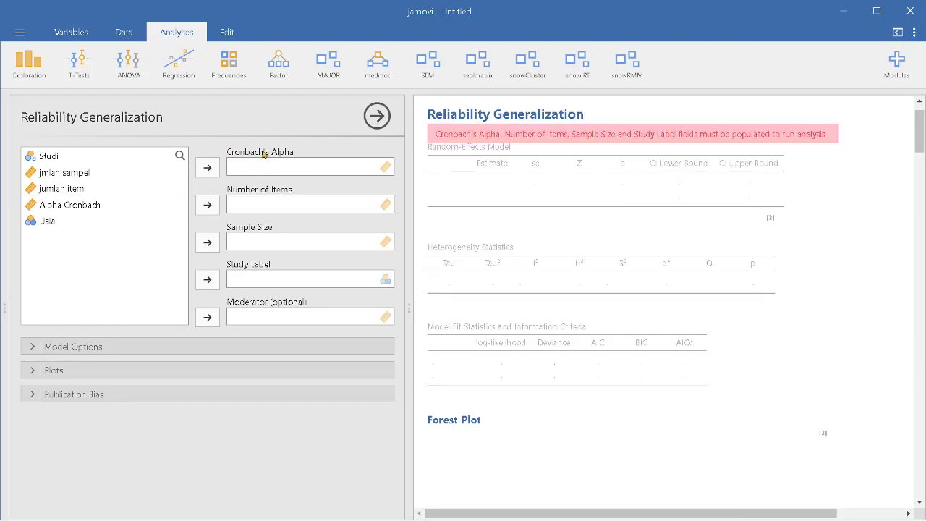
Assign the Alpha Cronbach variable to the Cronbach's Alpha field, correcting an initial mix-up with Usia.
click(49, 210)
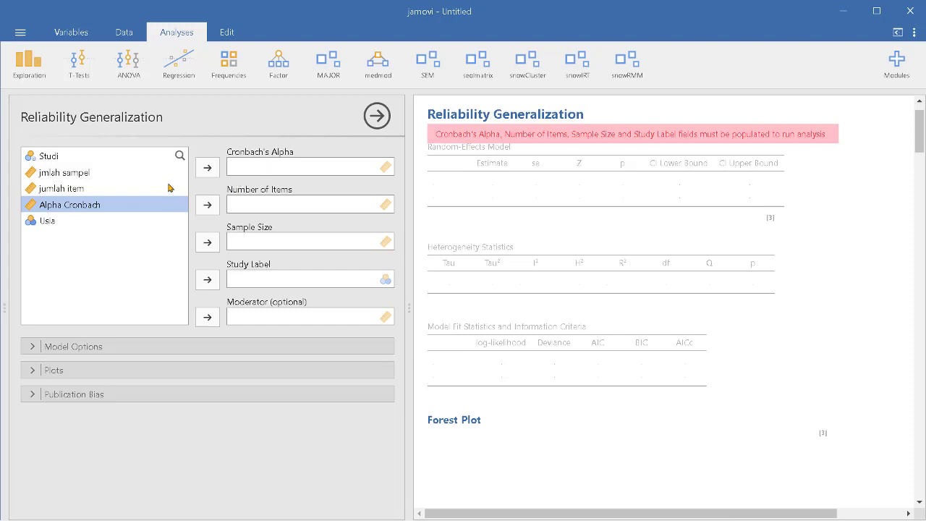
click(207, 168)
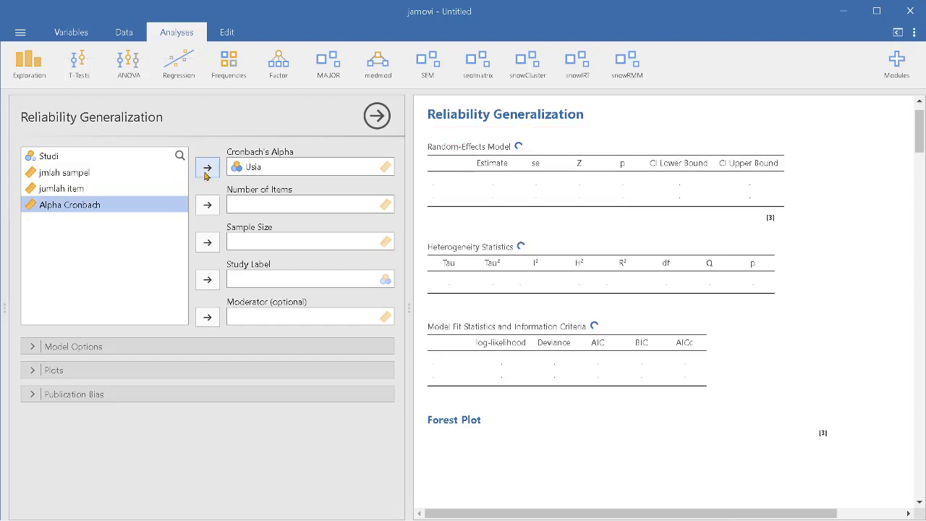
click(205, 171)
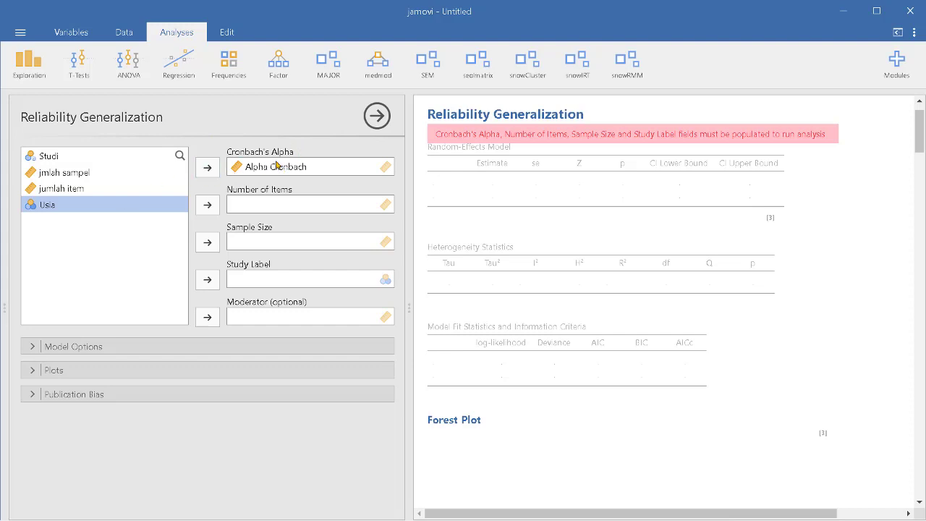
Fill the Study Label, Sample Size and Number of Items fields with Studi, jmlah sampel and jumlah item.
click(57, 160)
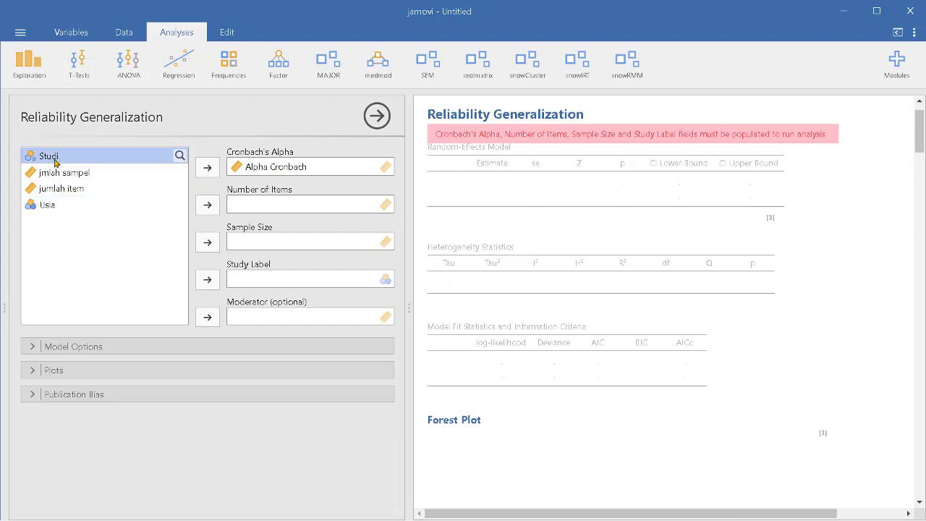
click(208, 279)
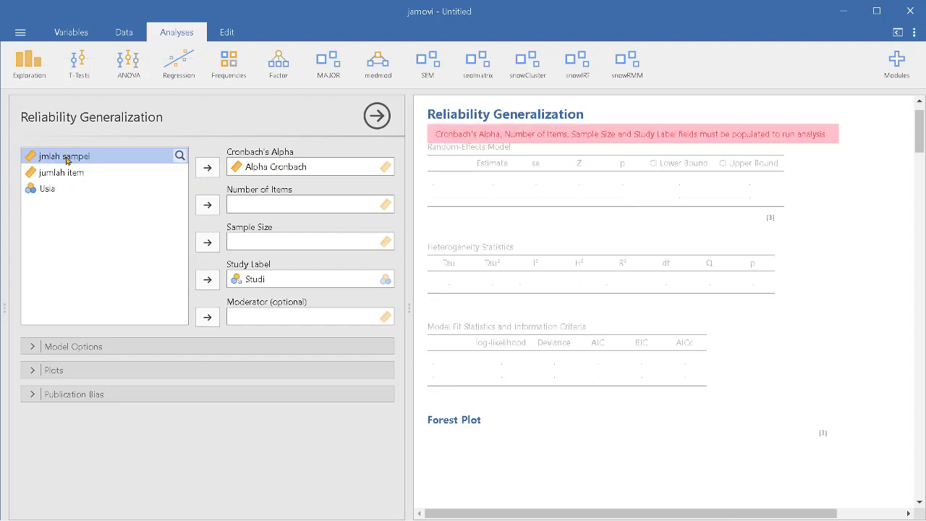
click(208, 243)
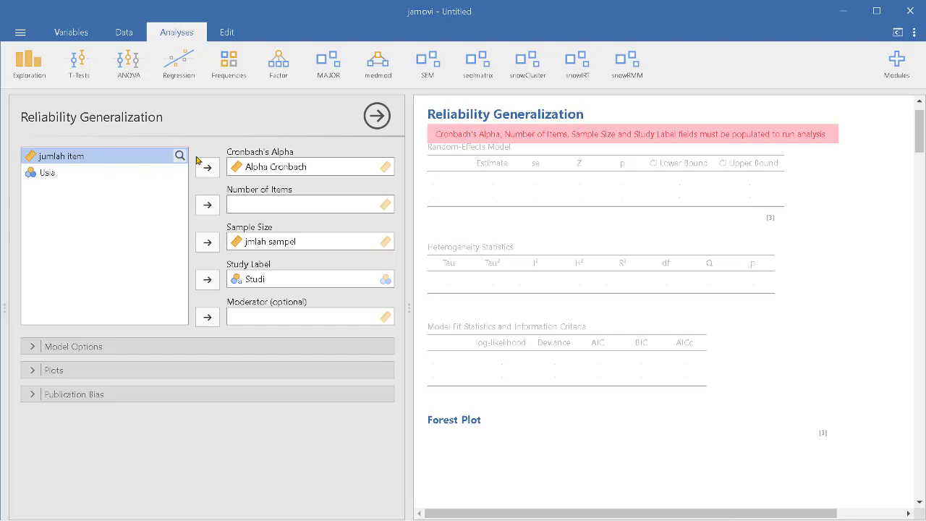
click(206, 204)
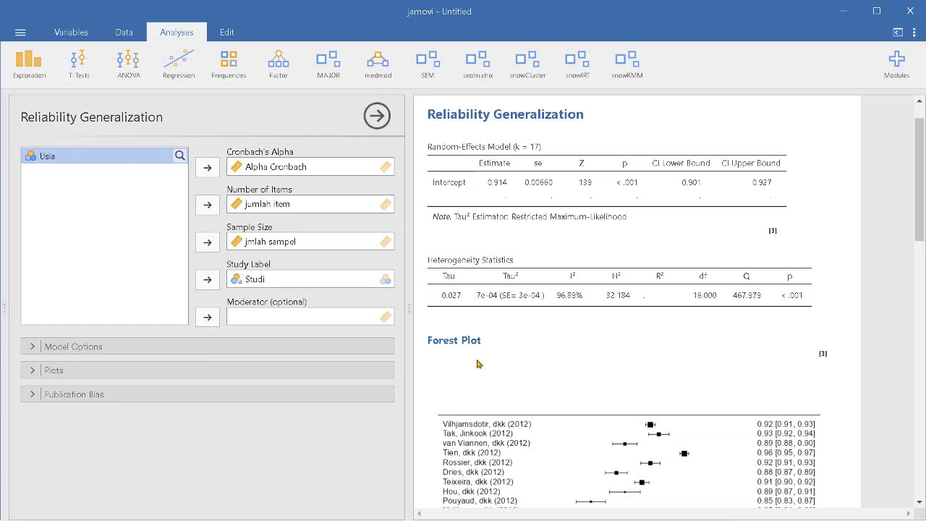
Switch to the Excel workbook to view the source data, then return to jamovi.
mouse_move(613, 516)
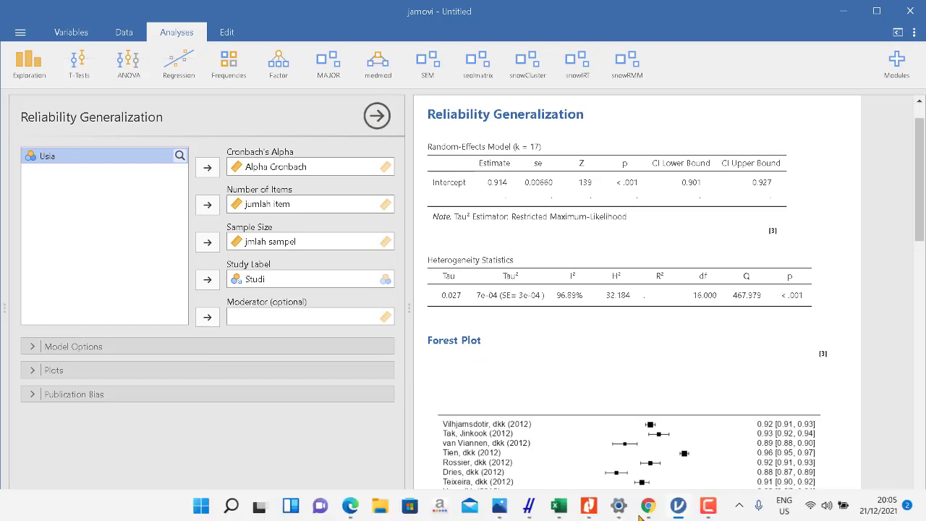
click(559, 506)
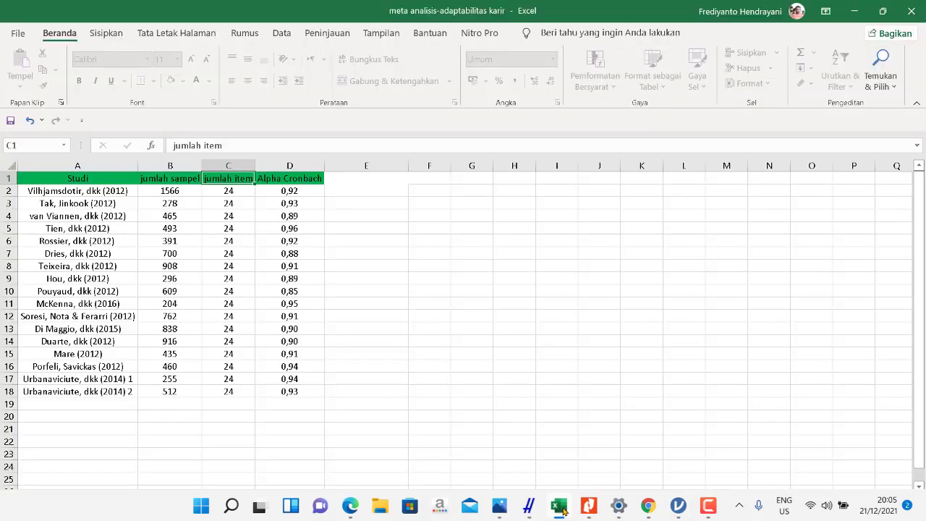
click(559, 506)
click(559, 507)
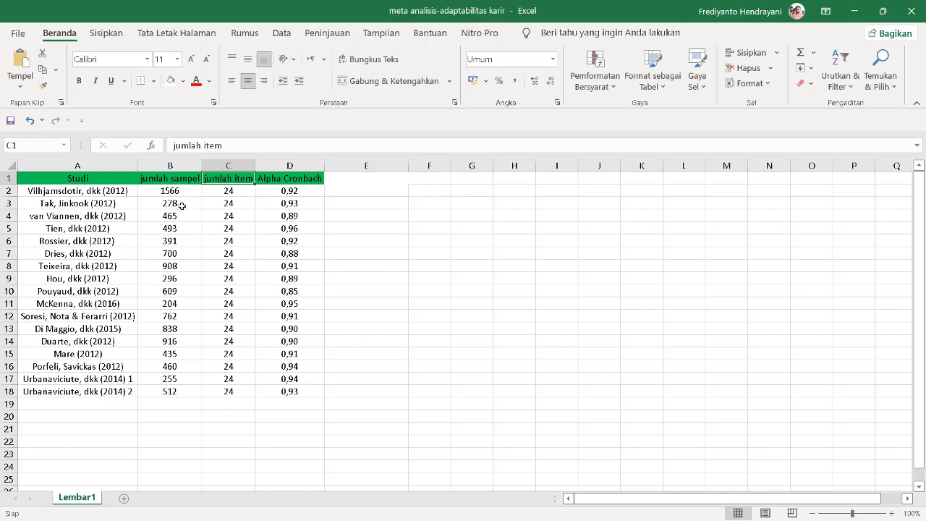
mouse_move(579, 519)
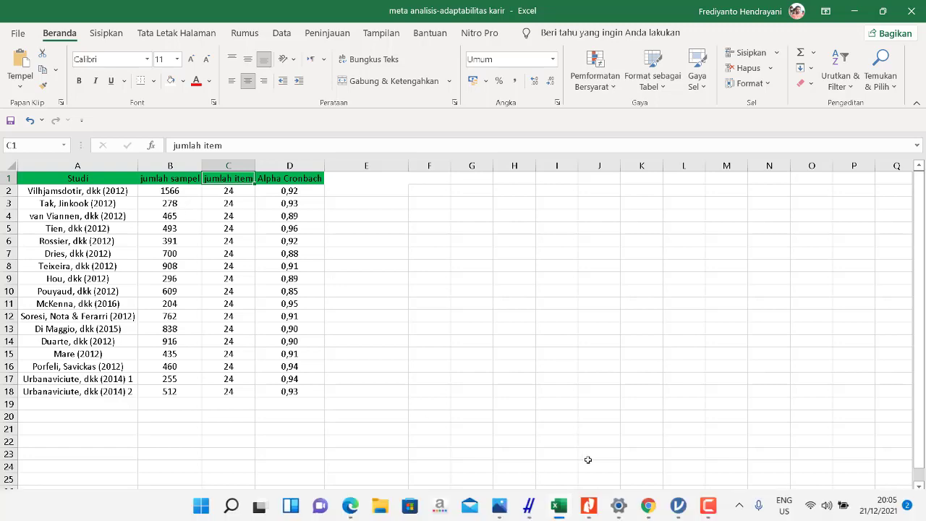
click(672, 515)
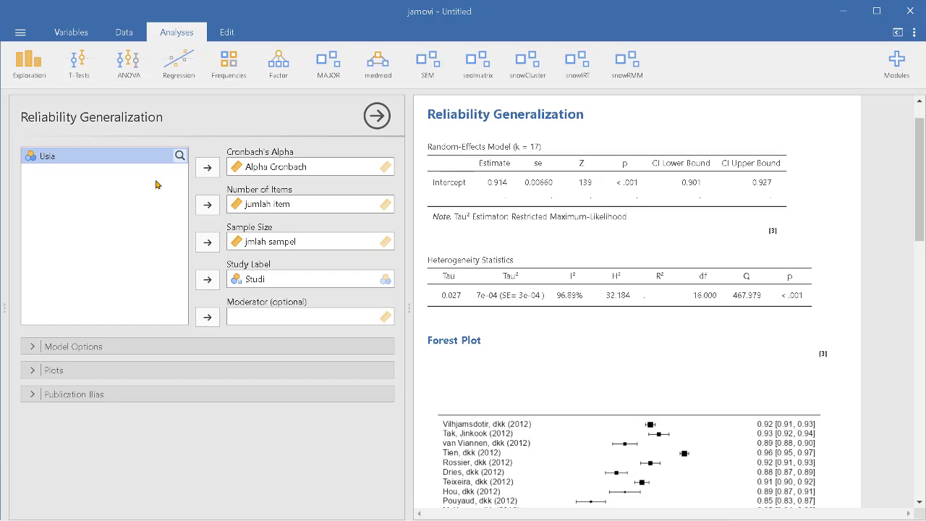
Expand the Model Options and Plots sections to review the analysis settings.
click(32, 350)
scroll(181, 304, down, 1)
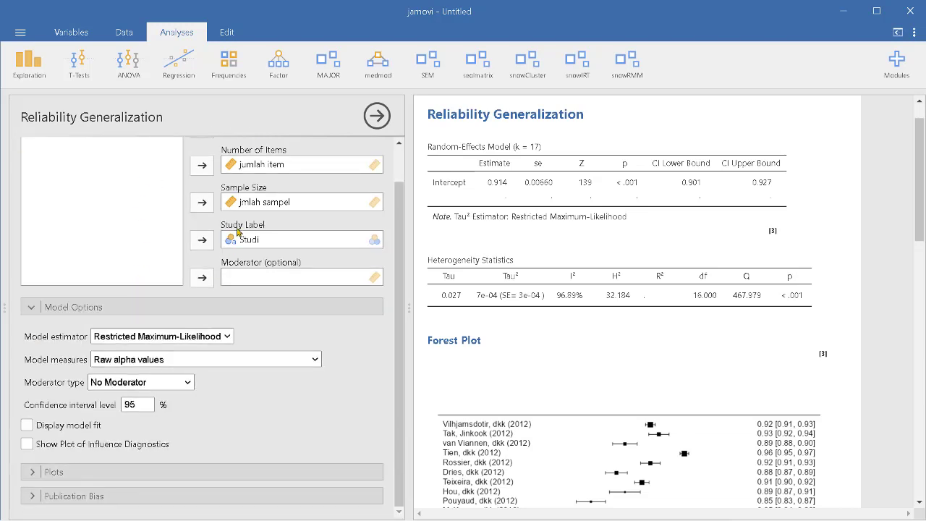
scroll(232, 246, up, 1)
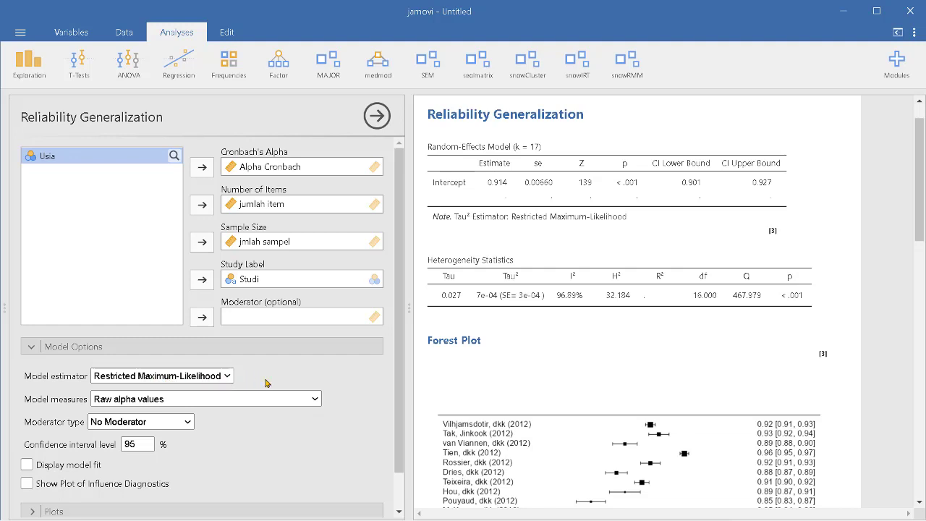
scroll(296, 372, down, 1)
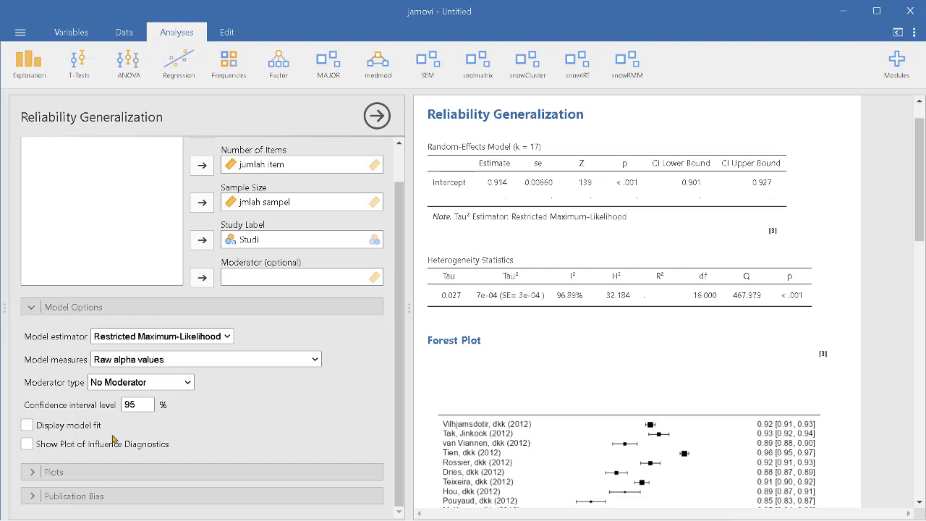
click(31, 473)
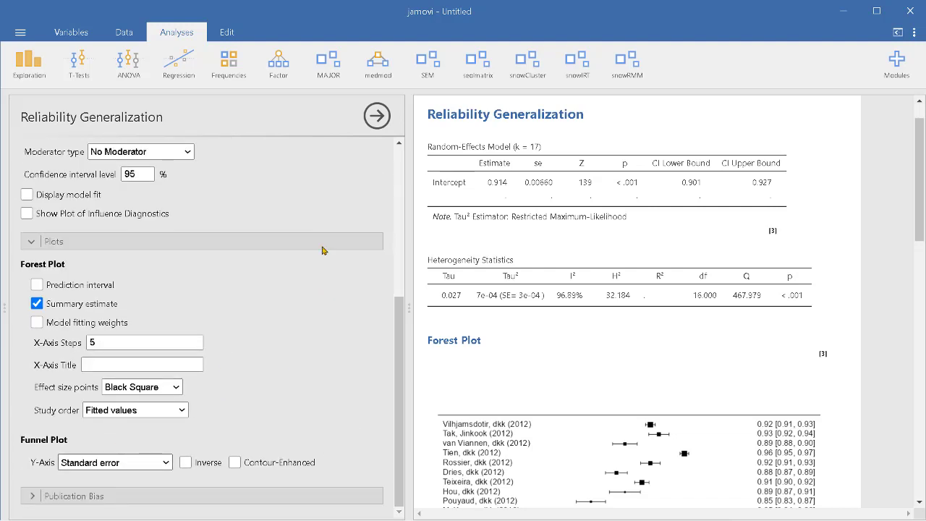
scroll(265, 308, up, 5)
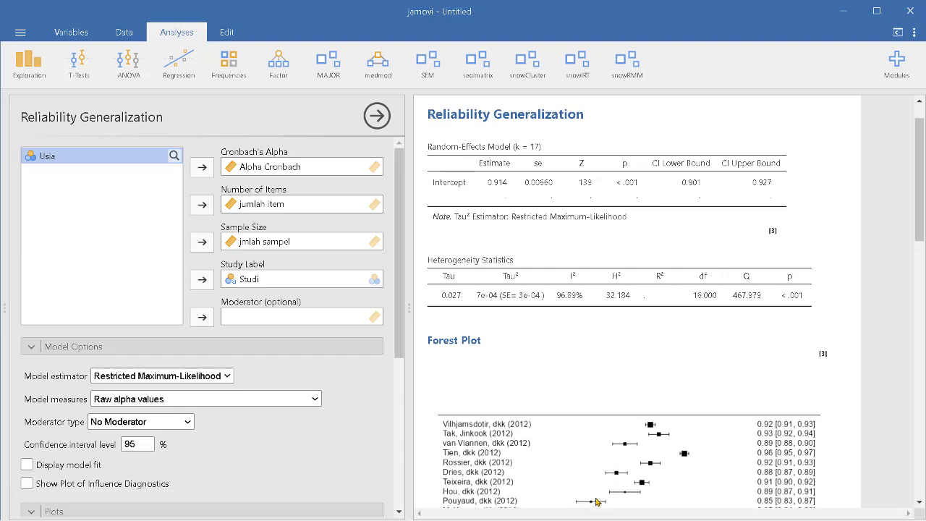
Switch between the Excel workbook and jamovi to check the source data against the analysis.
click(560, 504)
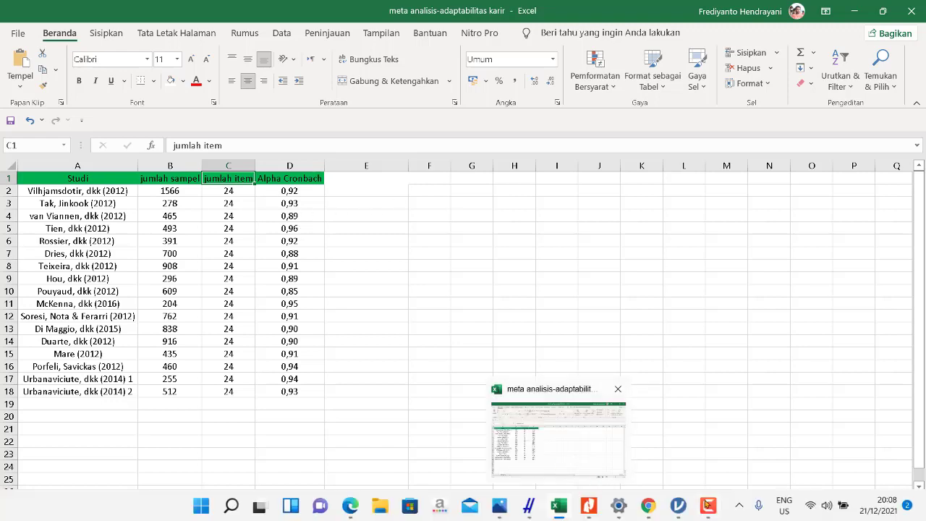
click(676, 509)
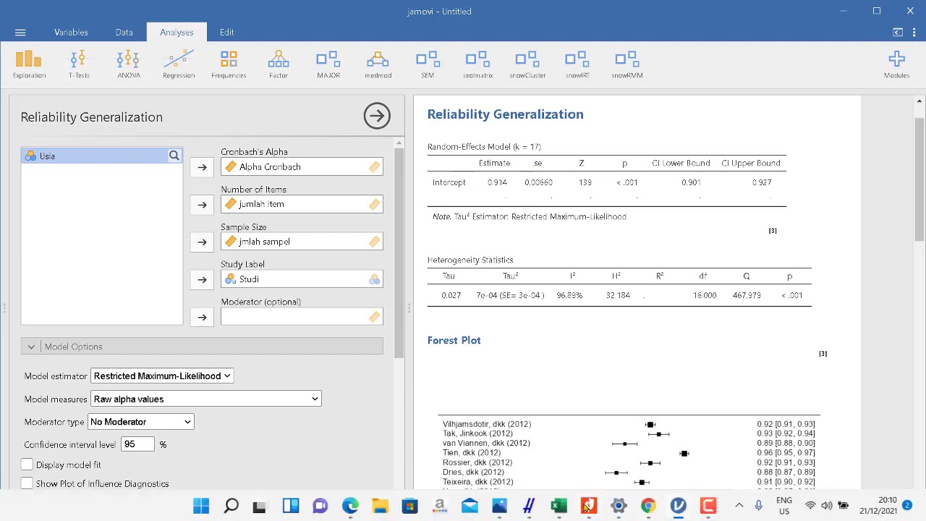
click(558, 506)
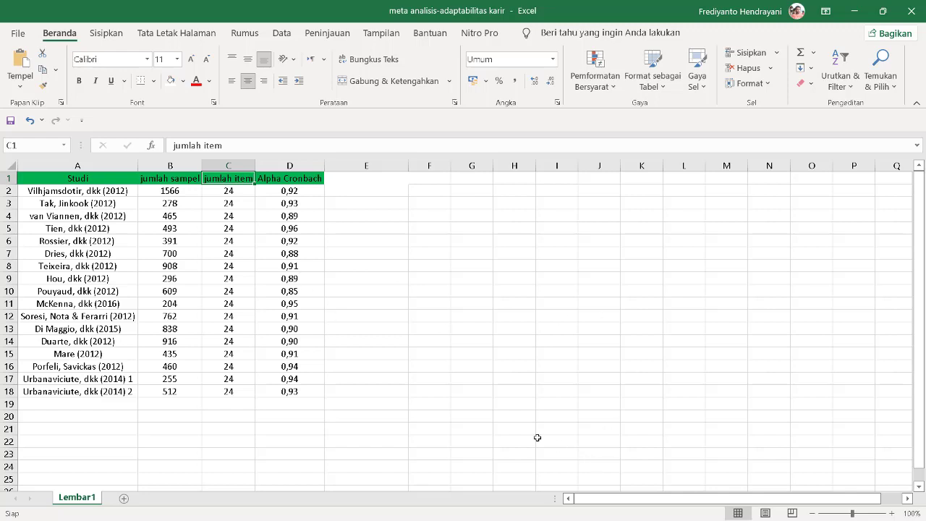
mouse_move(650, 519)
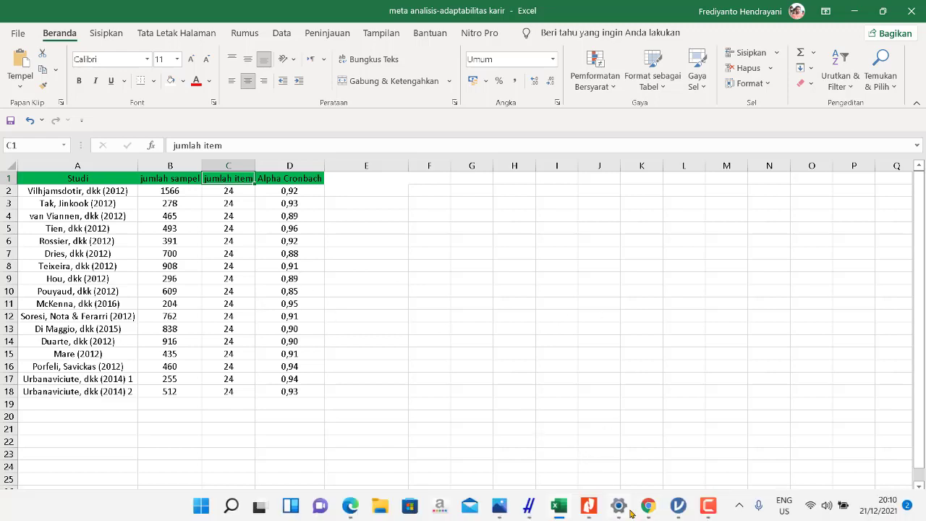
click(678, 506)
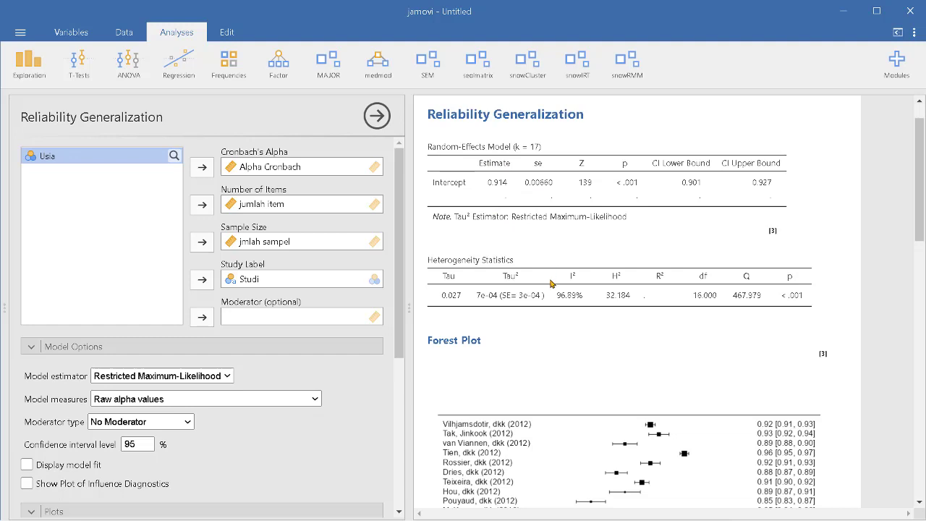
Examine the random-effects model, heterogeneity statistics and forest plot in the results.
scroll(555, 232, down, 3)
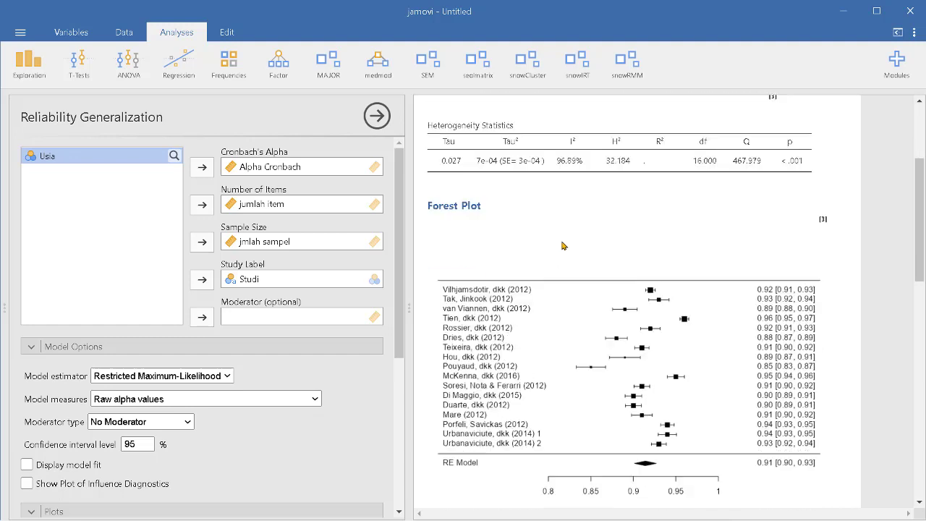
scroll(563, 247, down, 3)
scroll(543, 239, up, 5)
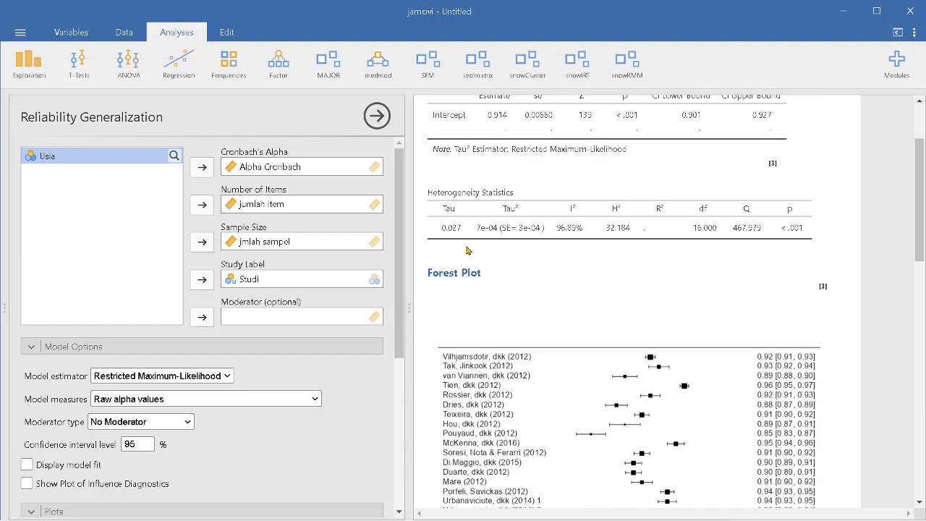
scroll(521, 286, down, 3)
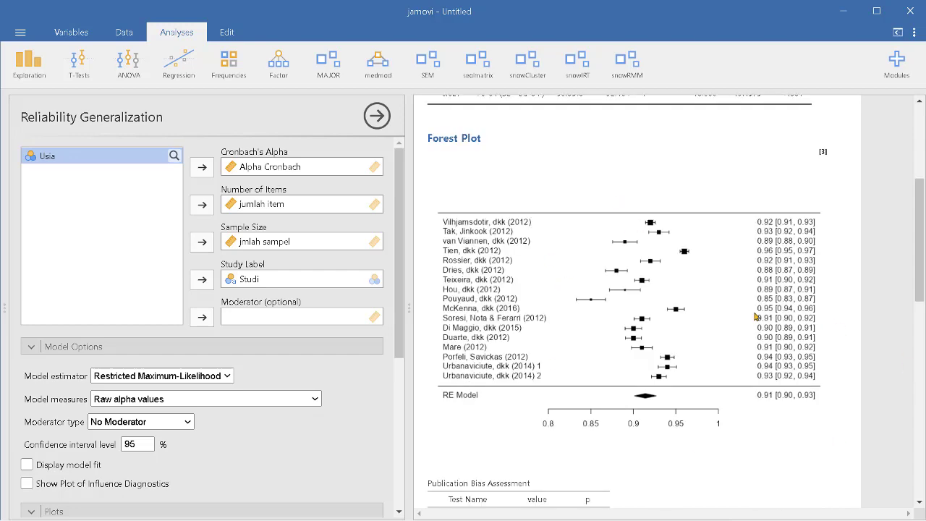
scroll(617, 208, up, 5)
scroll(651, 249, down, 6)
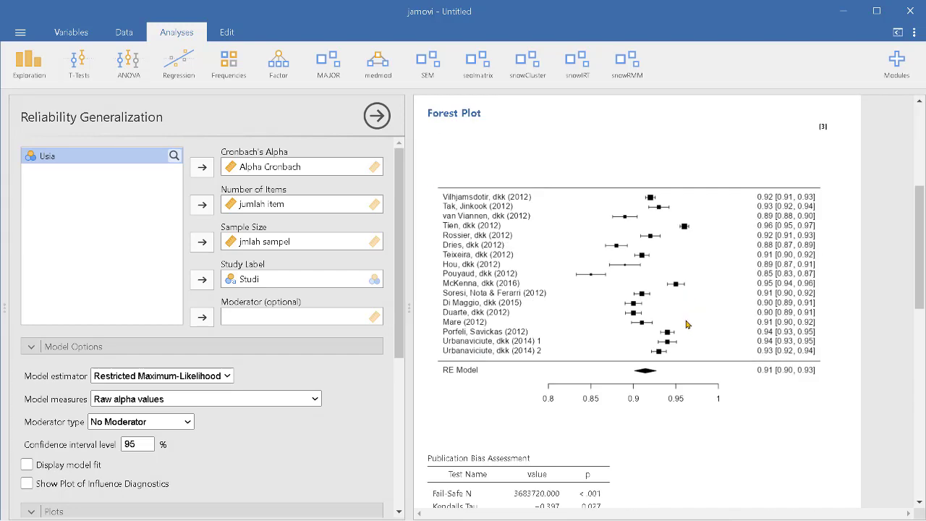
scroll(629, 279, up, 5)
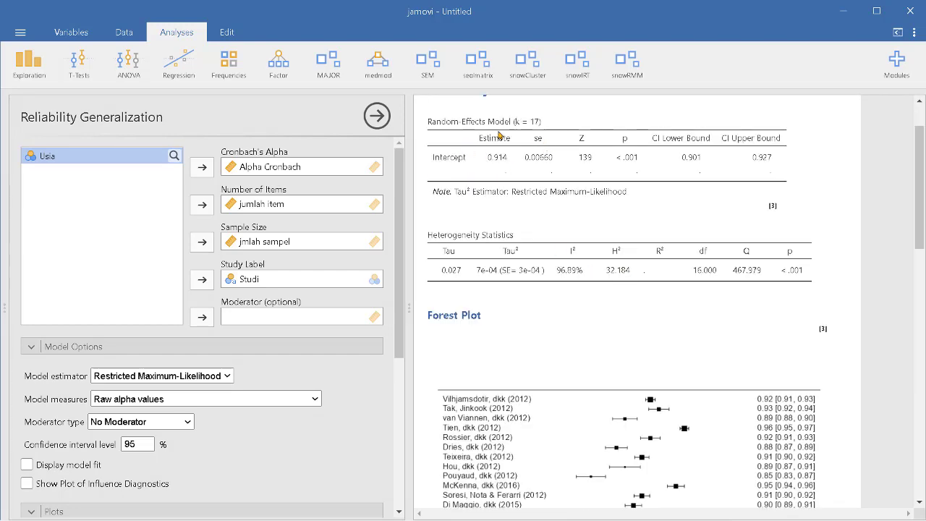
scroll(728, 311, down, 3)
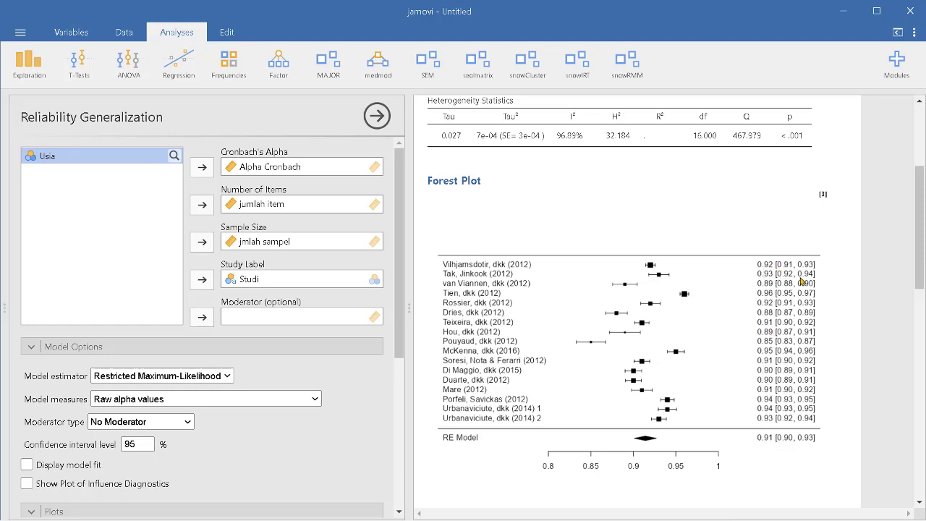
scroll(791, 273, up, 3)
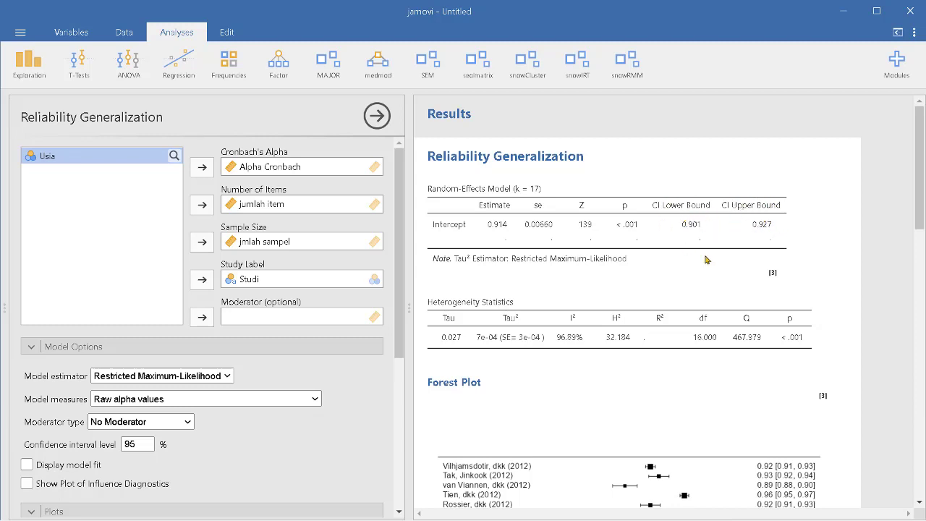
scroll(673, 217, down, 3)
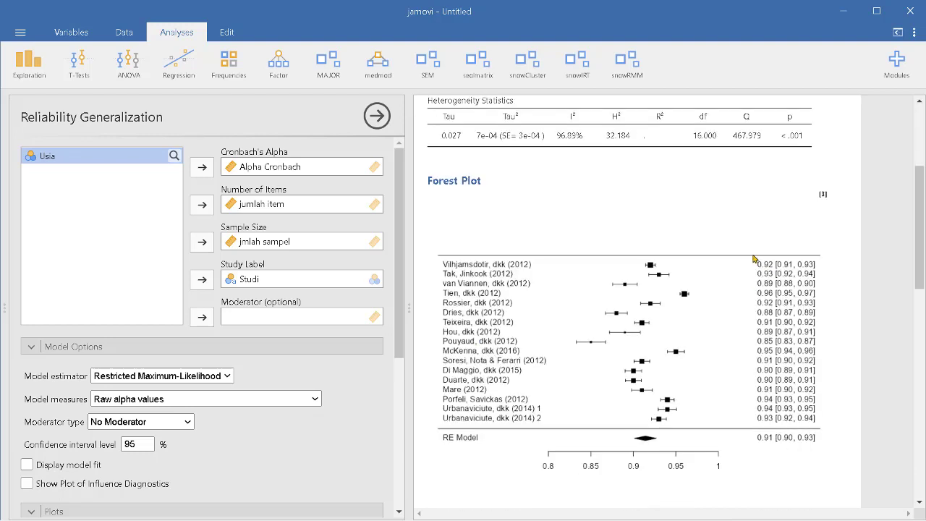
scroll(726, 246, up, 3)
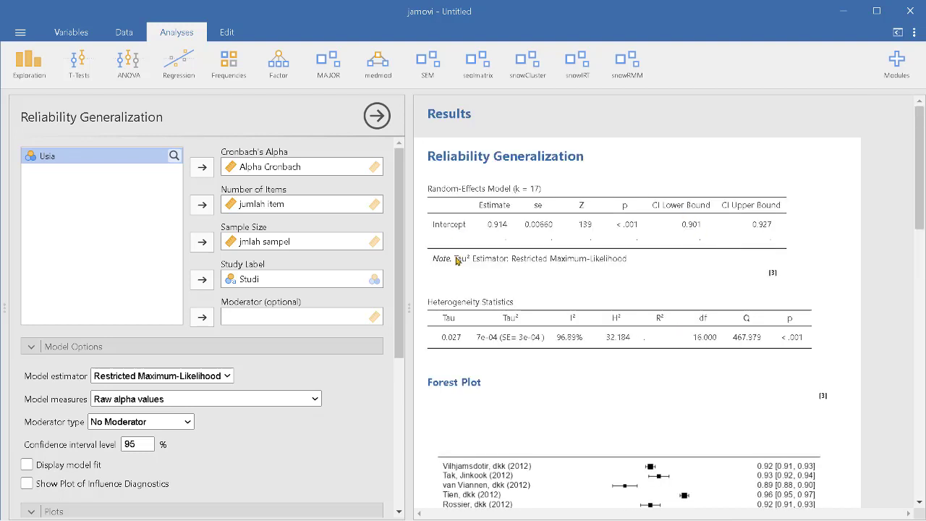
scroll(731, 181, down, 3)
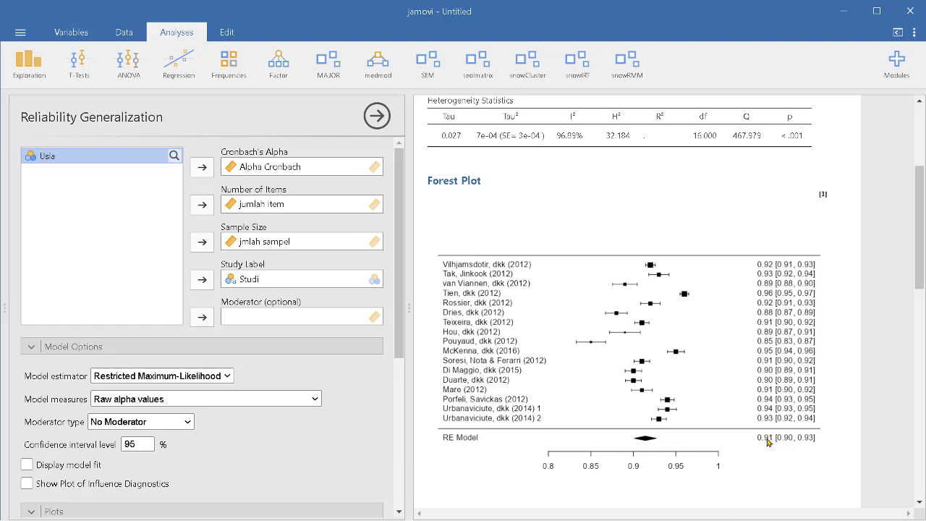
scroll(742, 385, up, 3)
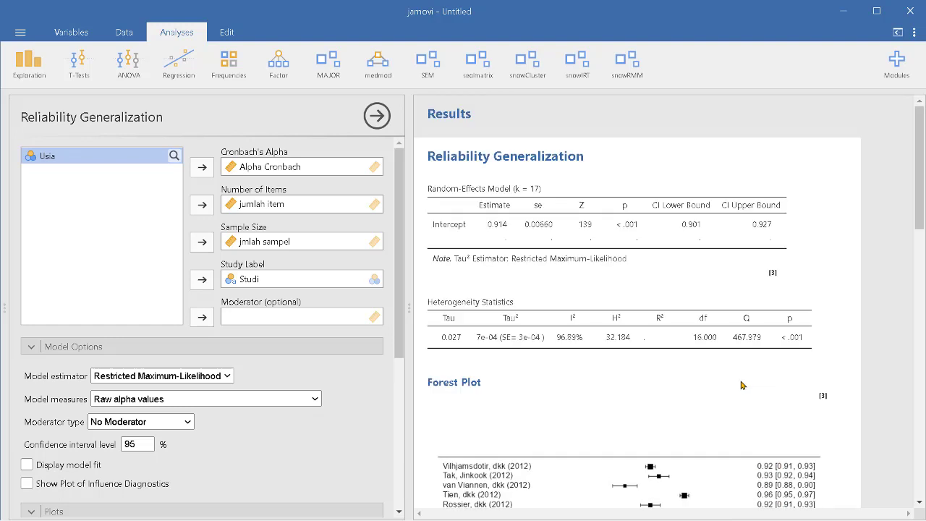
scroll(729, 368, down, 2)
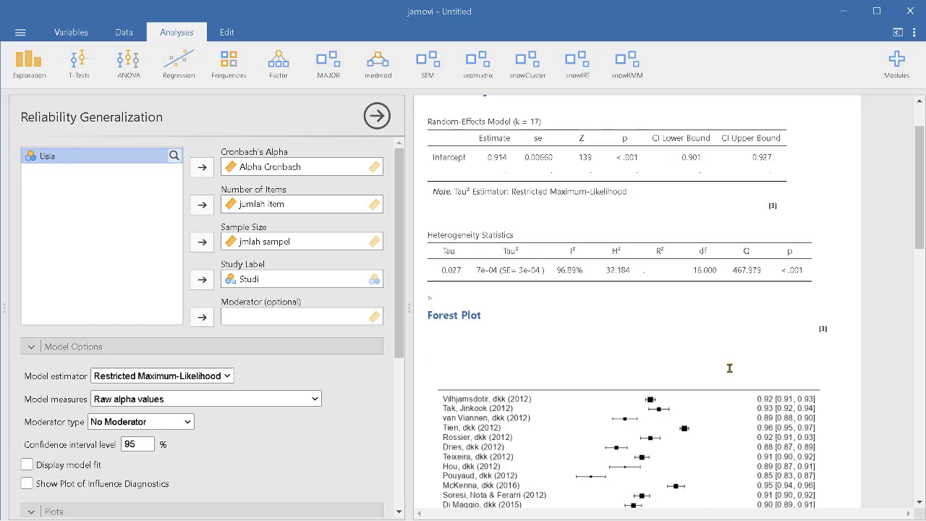
scroll(689, 366, up, 2)
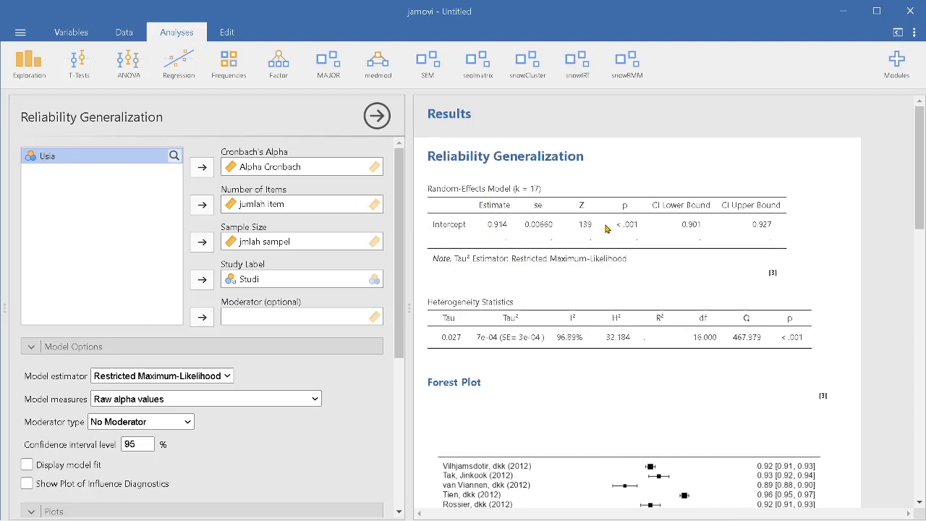
Examine the forest plot and the publication bias assessment table in the results.
scroll(663, 326, down, 4)
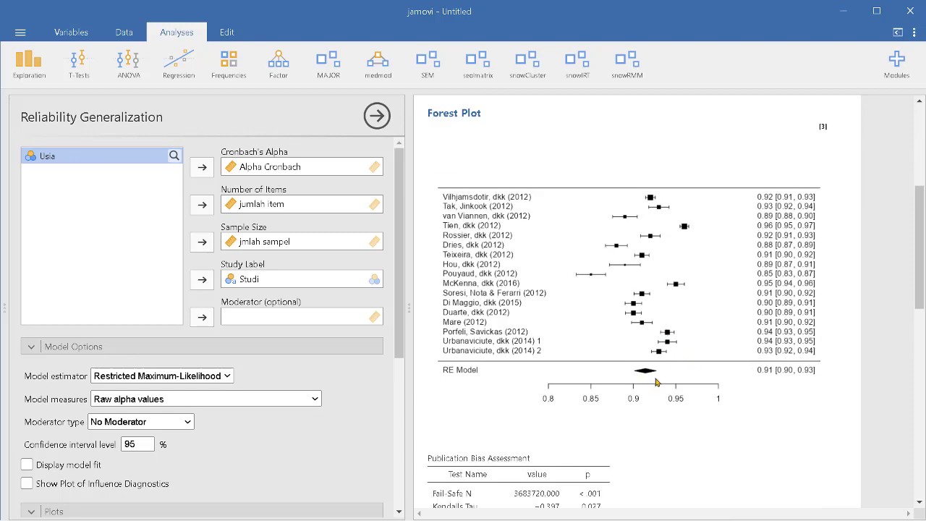
scroll(664, 374, up, 4)
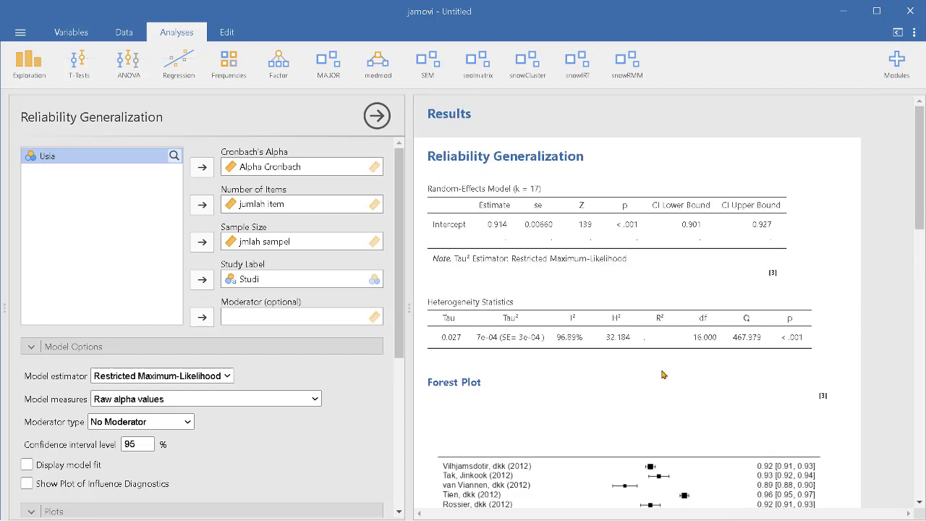
scroll(664, 374, down, 4)
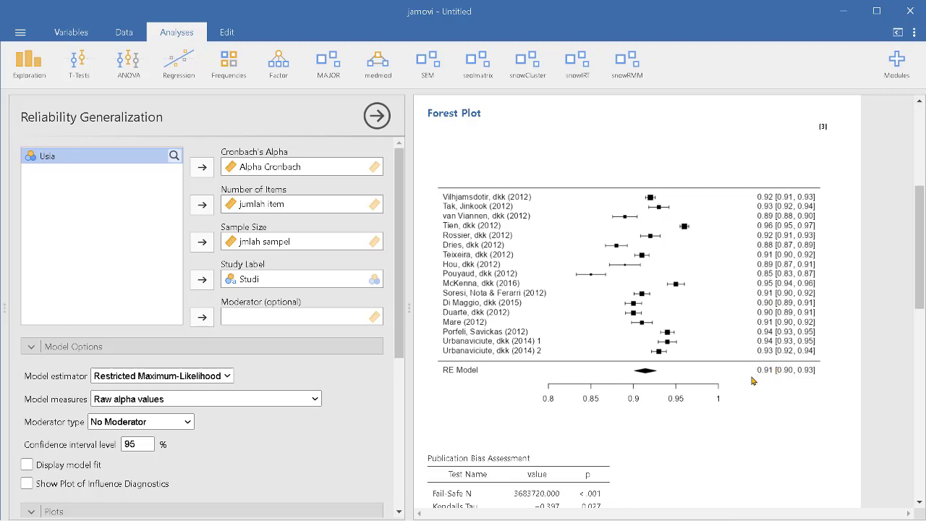
scroll(727, 355, down, 3)
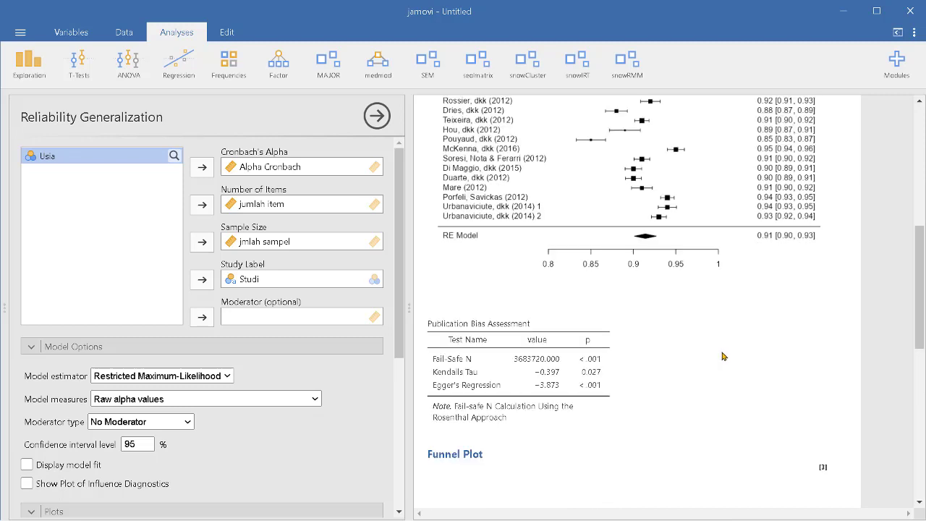
scroll(724, 354, down, 3)
scroll(719, 356, up, 5)
scroll(726, 340, down, 2)
scroll(756, 288, up, 3)
scroll(756, 297, down, 3)
scroll(663, 304, down, 4)
scroll(608, 318, up, 2)
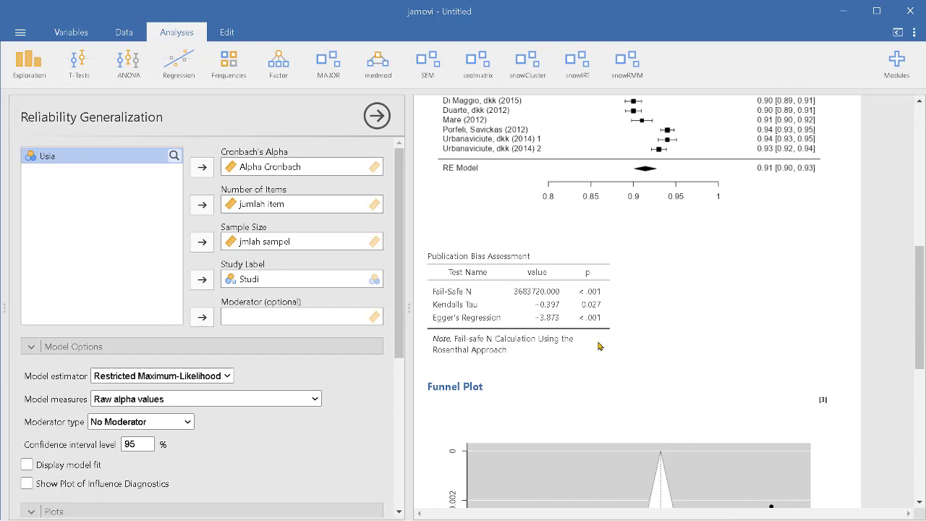
scroll(599, 346, down, 4)
scroll(599, 346, up, 6)
scroll(597, 333, down, 2)
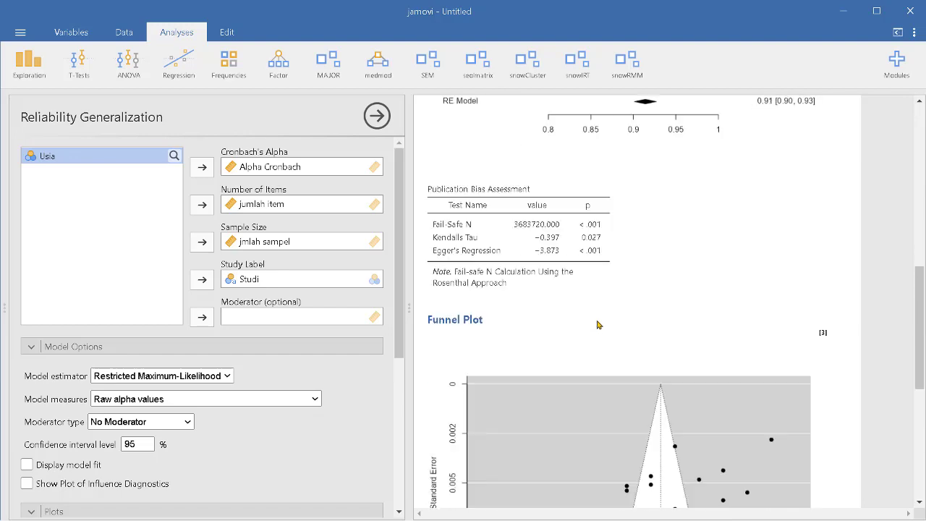
scroll(717, 337, up, 3)
scroll(706, 346, down, 2)
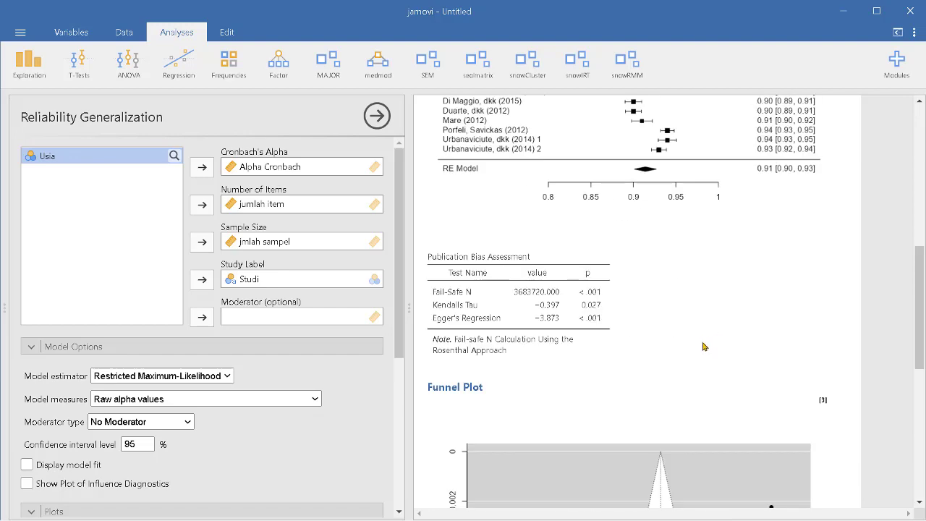
scroll(637, 296, up, 4)
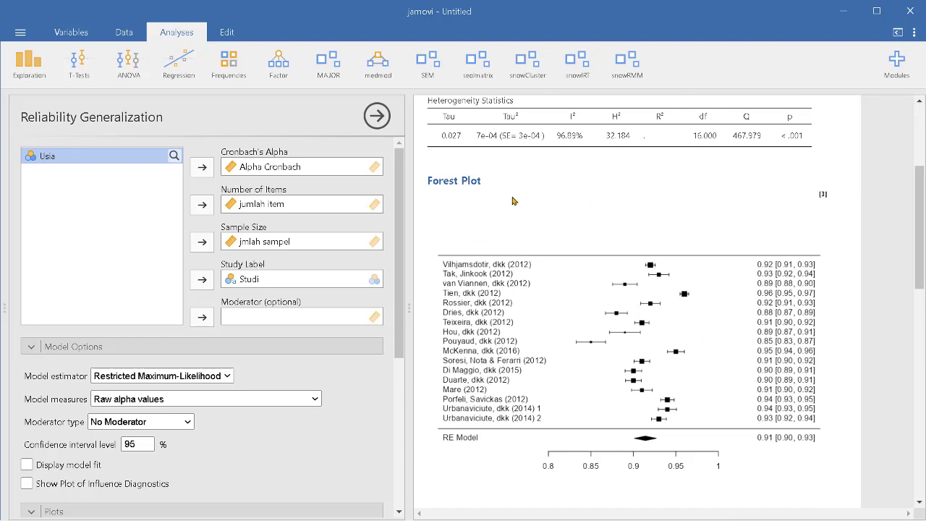
scroll(680, 313, down, 5)
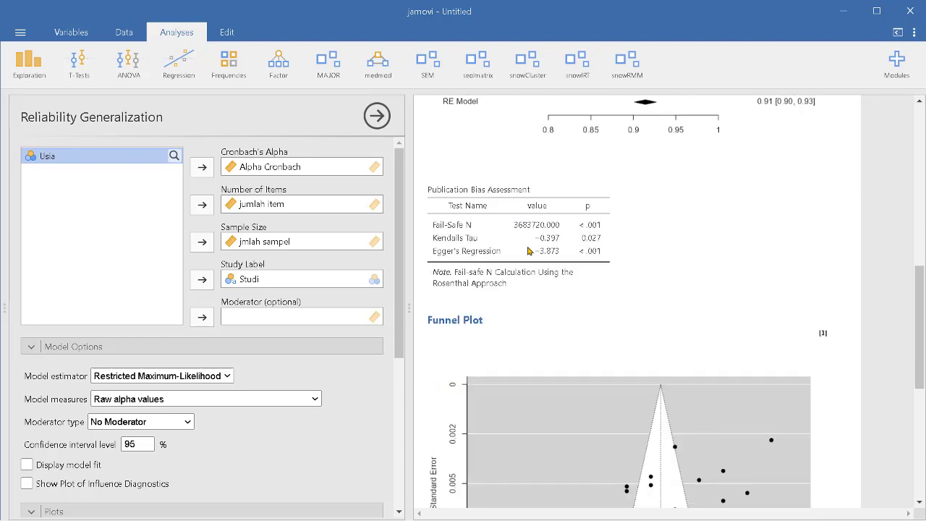
Examine the funnel plot of Cronbach's alpha against standard error alongside the publication bias statistics.
scroll(554, 277, down, 1)
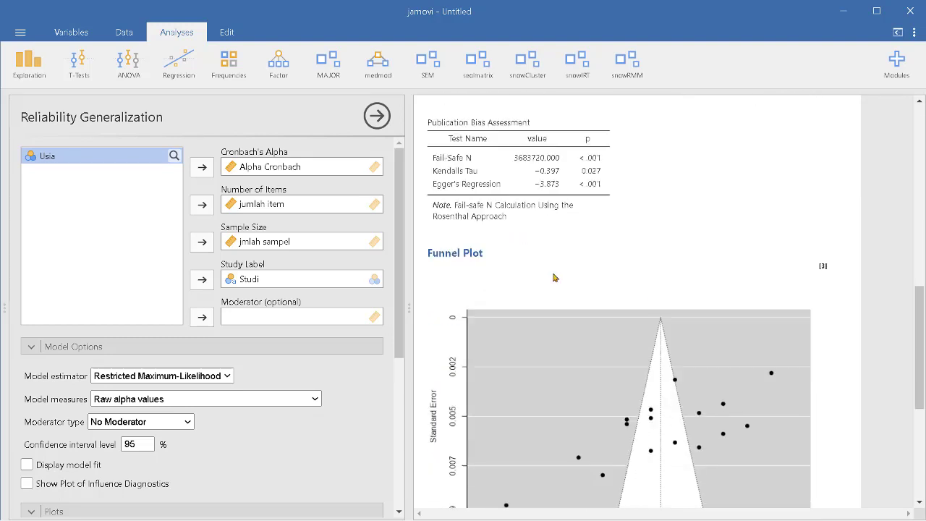
scroll(568, 282, down, 5)
scroll(571, 290, up, 6)
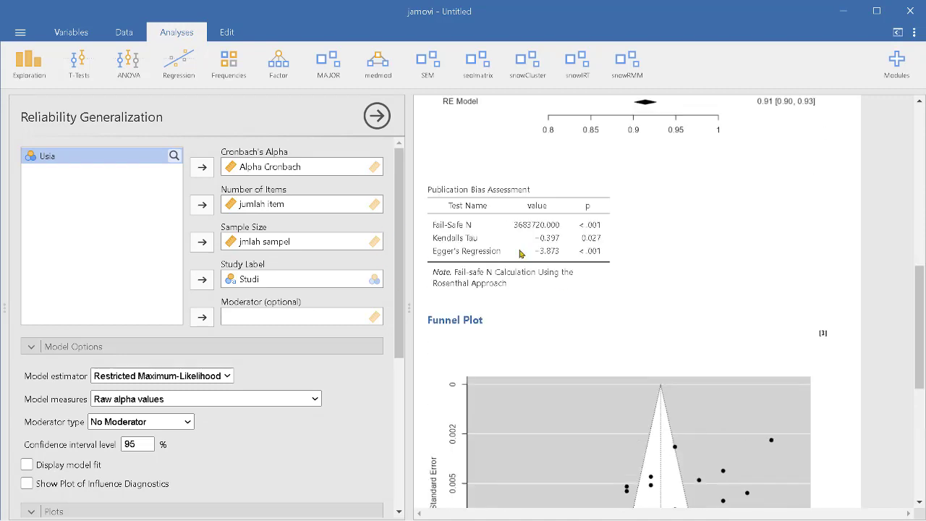
scroll(617, 353, down, 2)
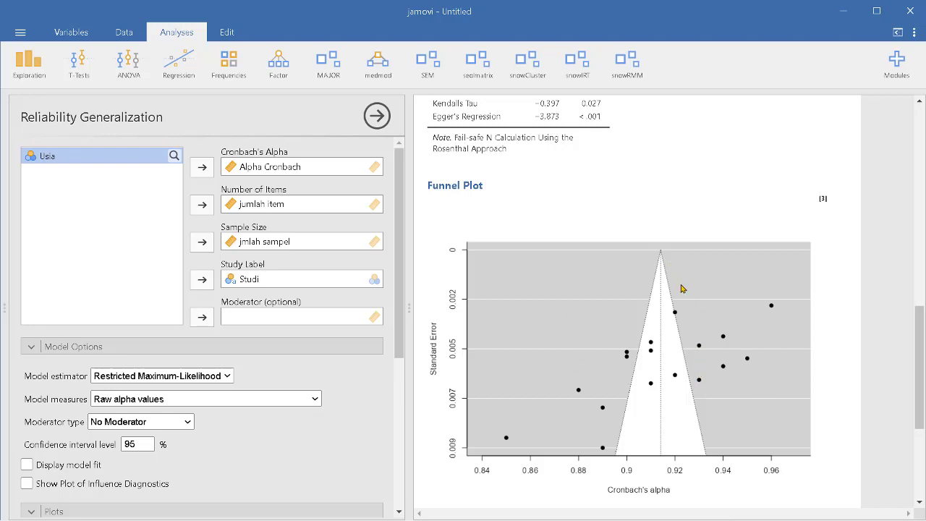
scroll(740, 307, down, 3)
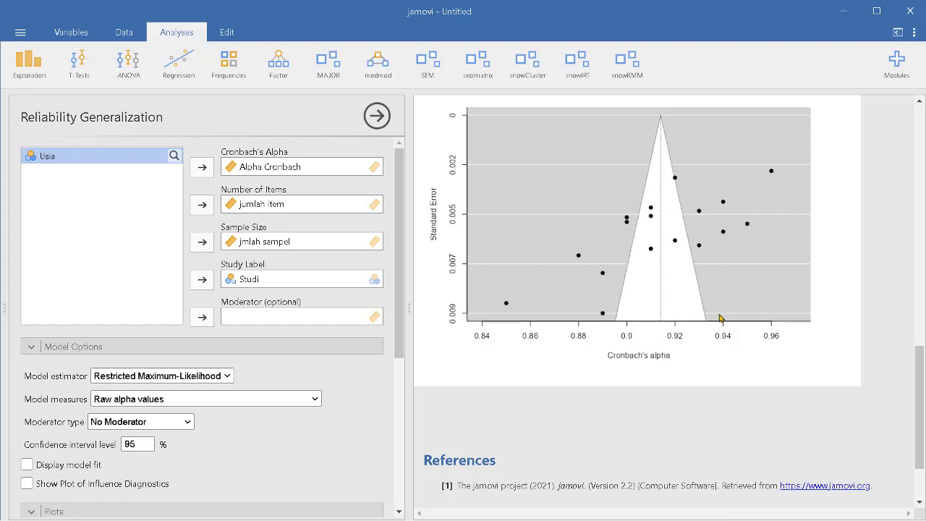
scroll(724, 333, up, 2)
scroll(728, 329, down, 1)
scroll(727, 331, up, 1)
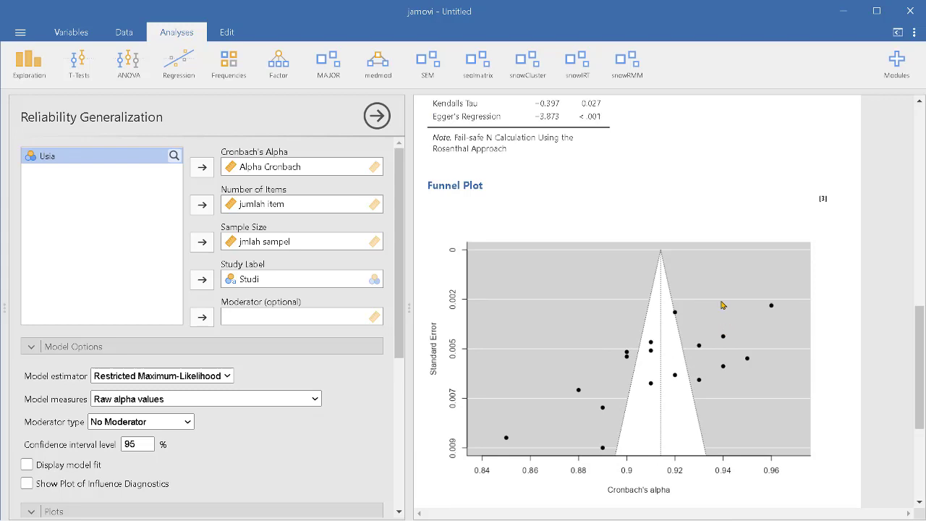
scroll(706, 355, down, 3)
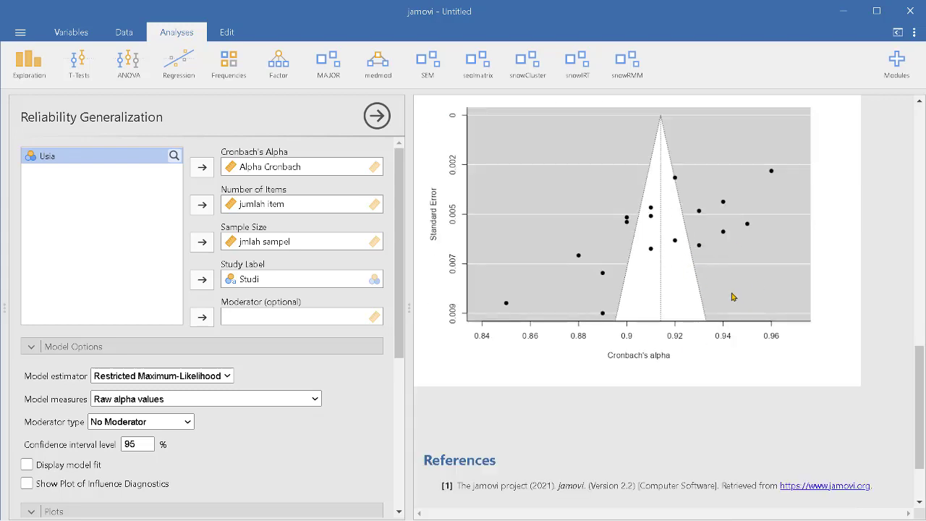
scroll(730, 296, up, 3)
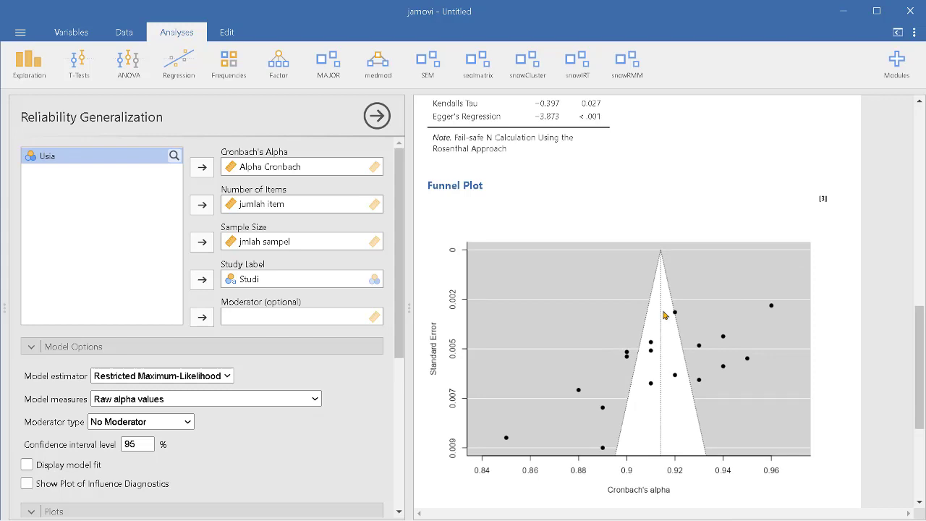
scroll(657, 286, down, 1)
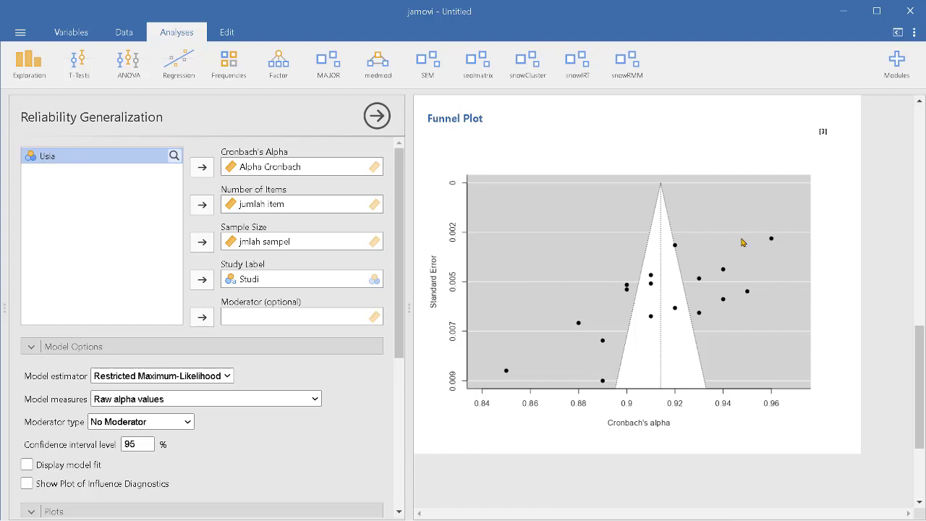
scroll(691, 426, up, 1)
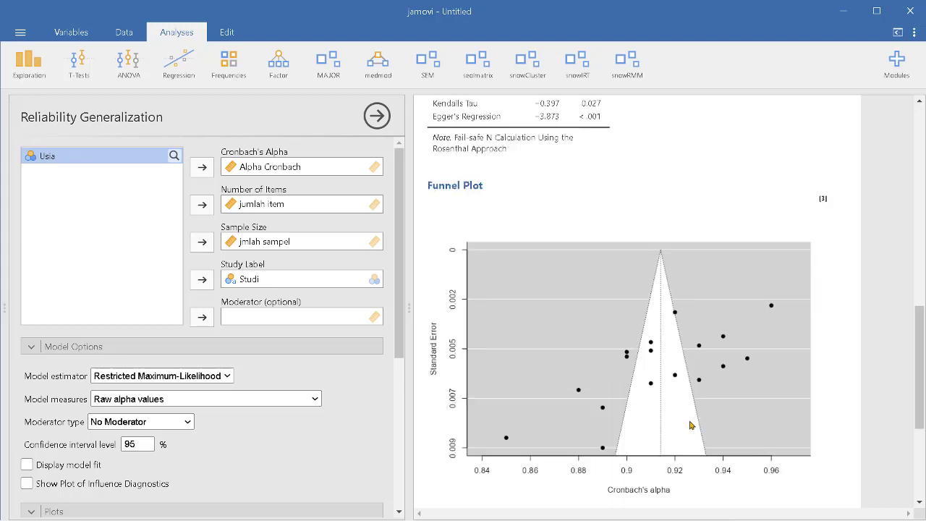
scroll(692, 426, down, 1)
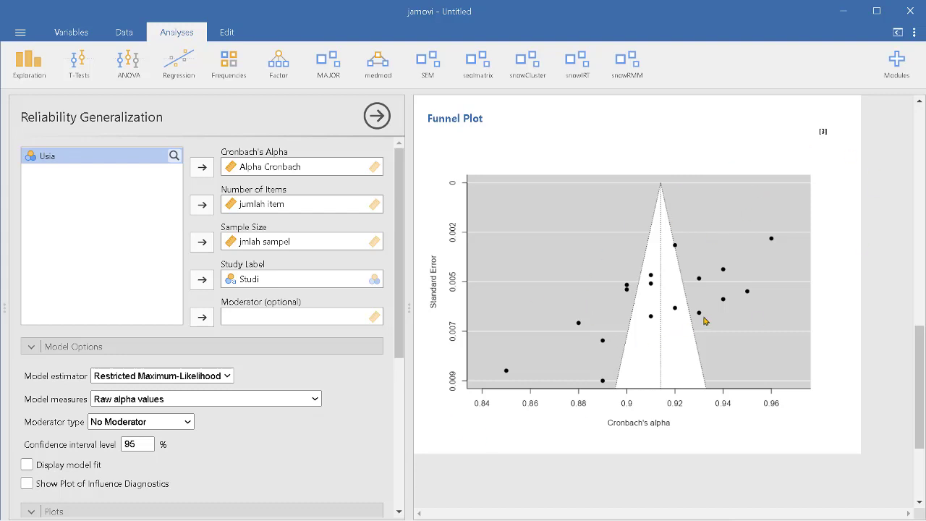
scroll(706, 321, up, 3)
scroll(705, 320, down, 3)
scroll(531, 293, up, 3)
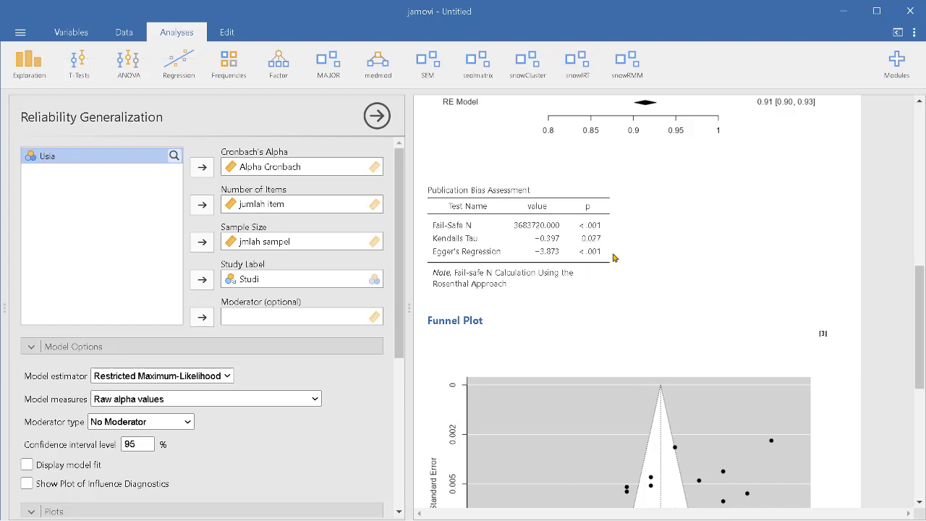
scroll(620, 257, down, 3)
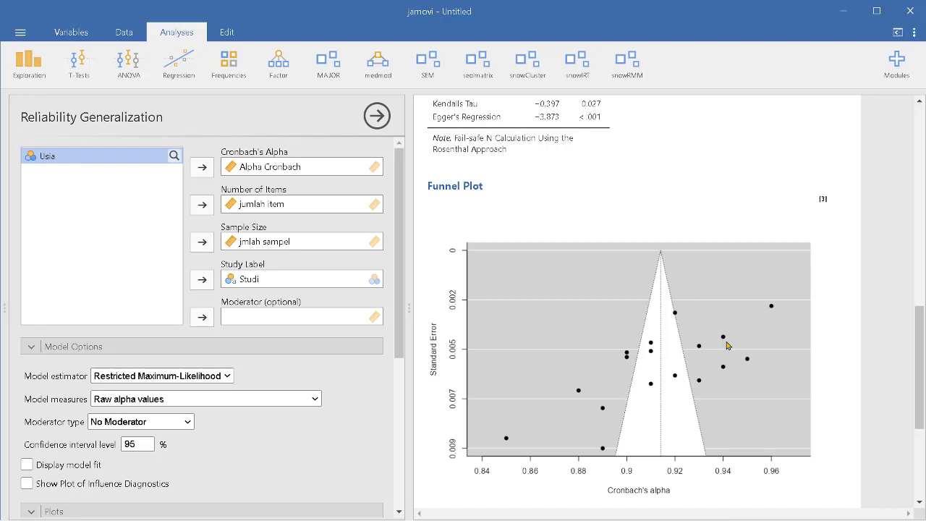
scroll(651, 344, up, 3)
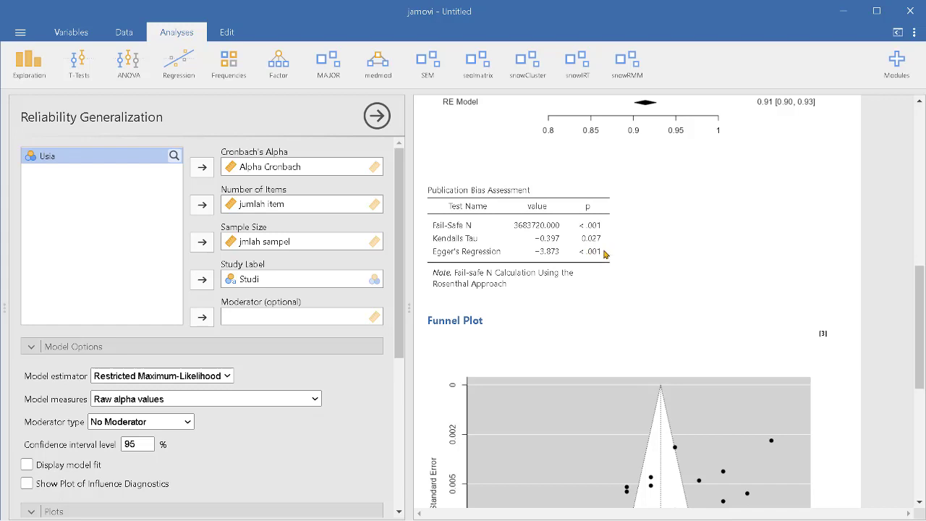
scroll(629, 296, down, 3)
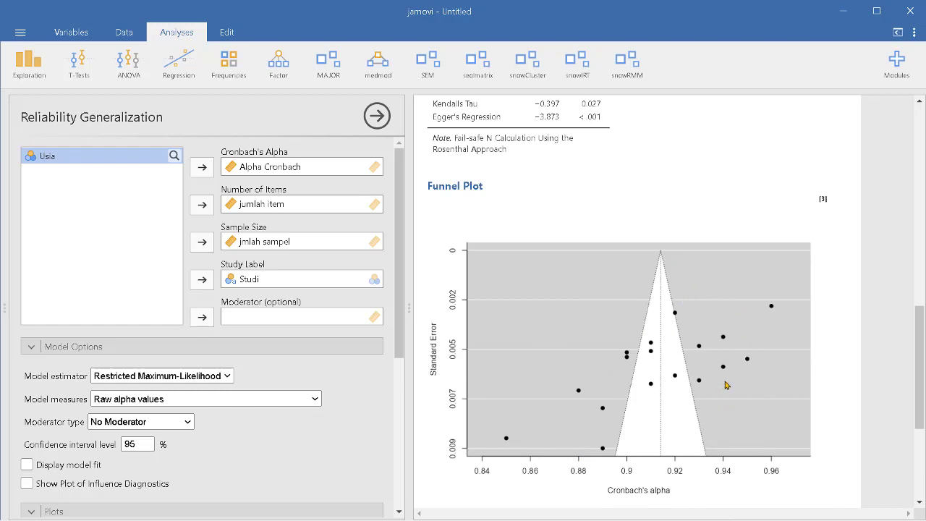
scroll(667, 372, up, 2)
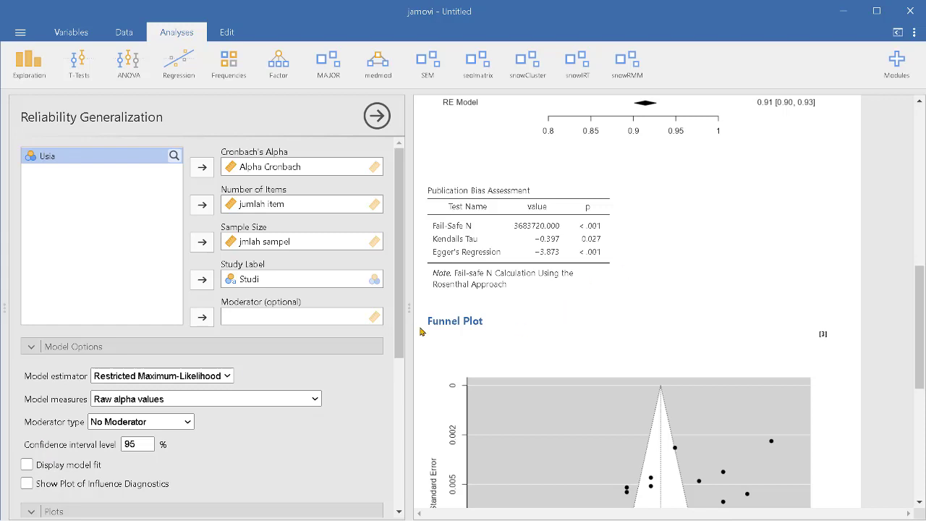
scroll(577, 292, up, 1)
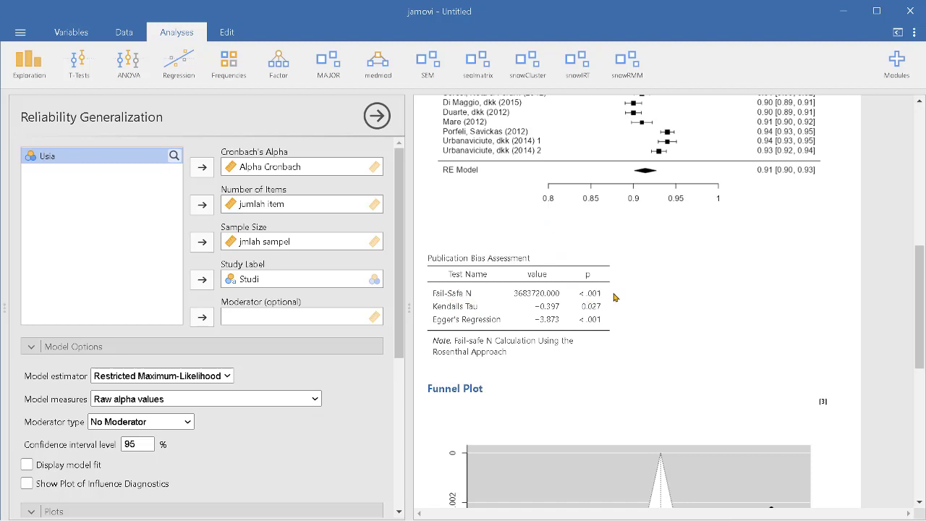
Review the forest plot, funnel plot and publication bias options in the analysis settings.
scroll(616, 297, down, 2)
scroll(285, 393, down, 1)
scroll(217, 451, down, 3)
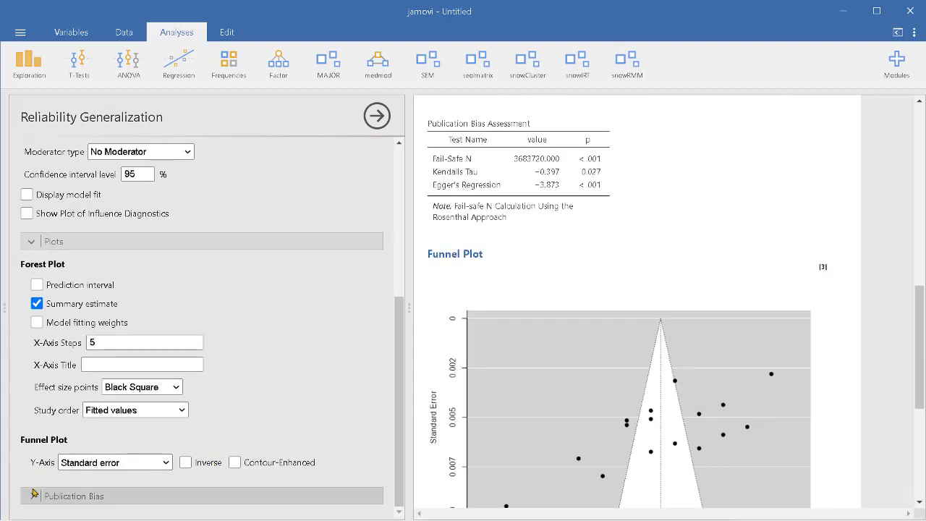
scroll(232, 386, down, 1)
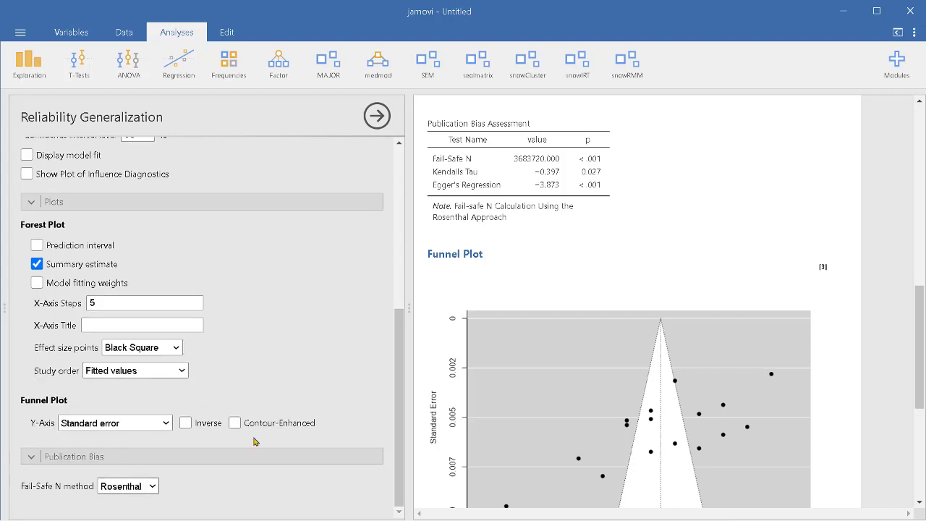
scroll(547, 259, up, 3)
scroll(547, 259, down, 2)
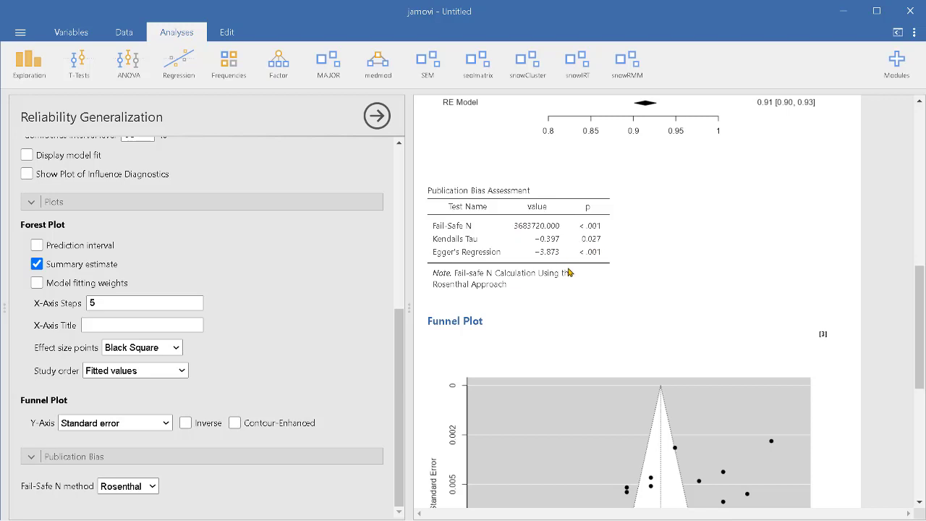
scroll(619, 385, down, 3)
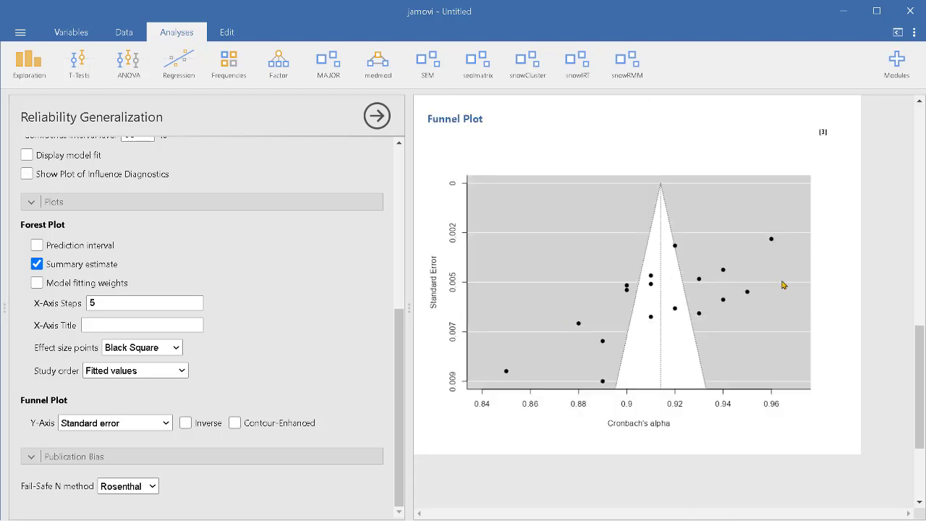
scroll(688, 289, up, 3)
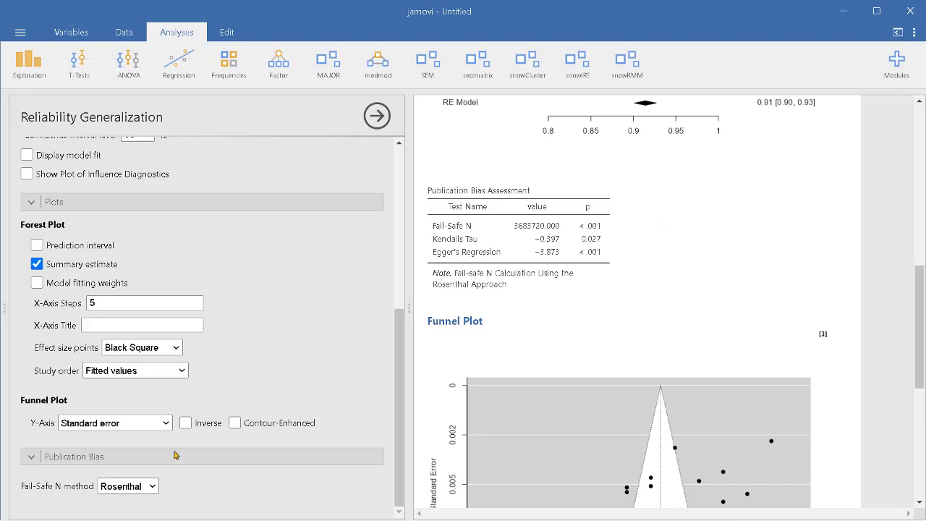
Change the Fail-Safe N method to Orwin and check the updated publication bias results.
click(152, 486)
click(135, 464)
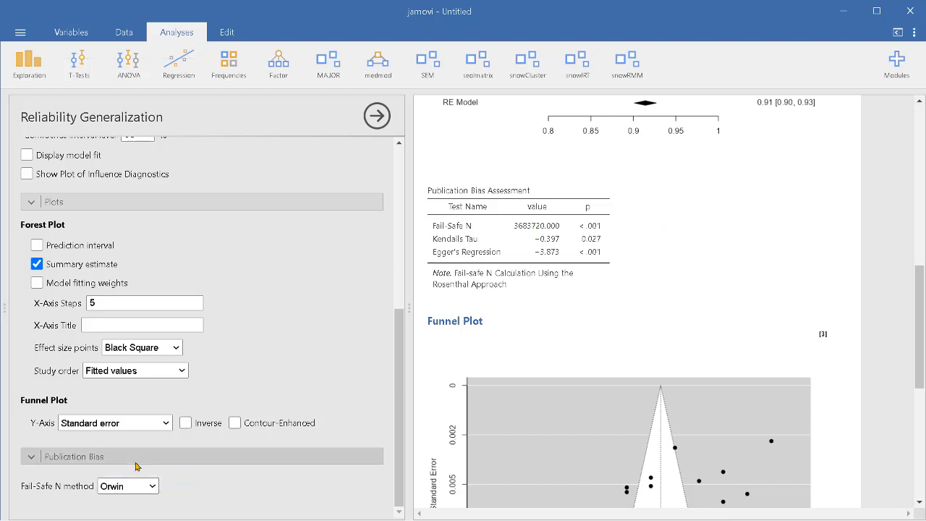
click(136, 461)
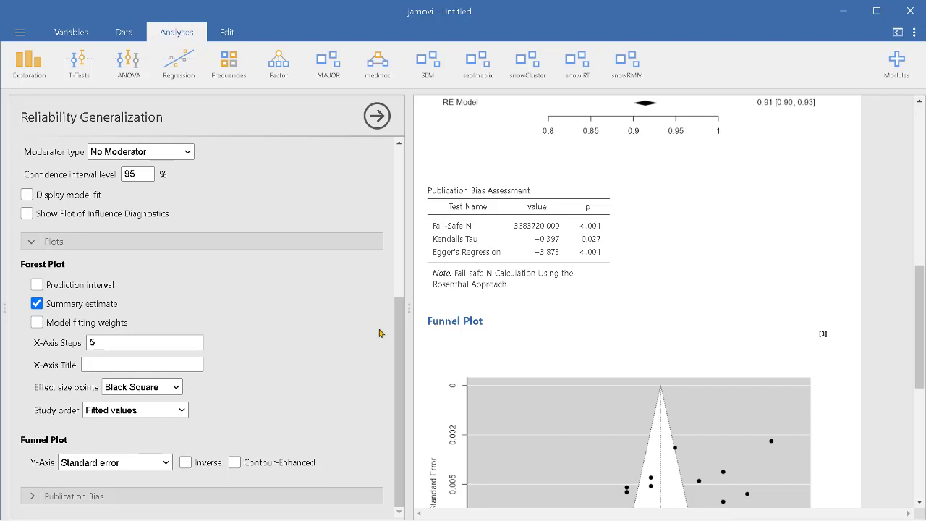
click(55, 496)
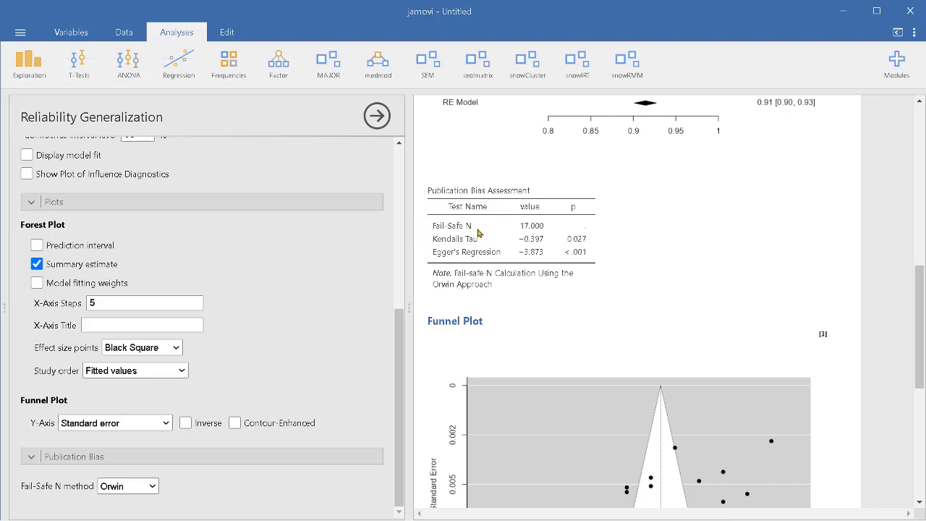
scroll(592, 263, down, 5)
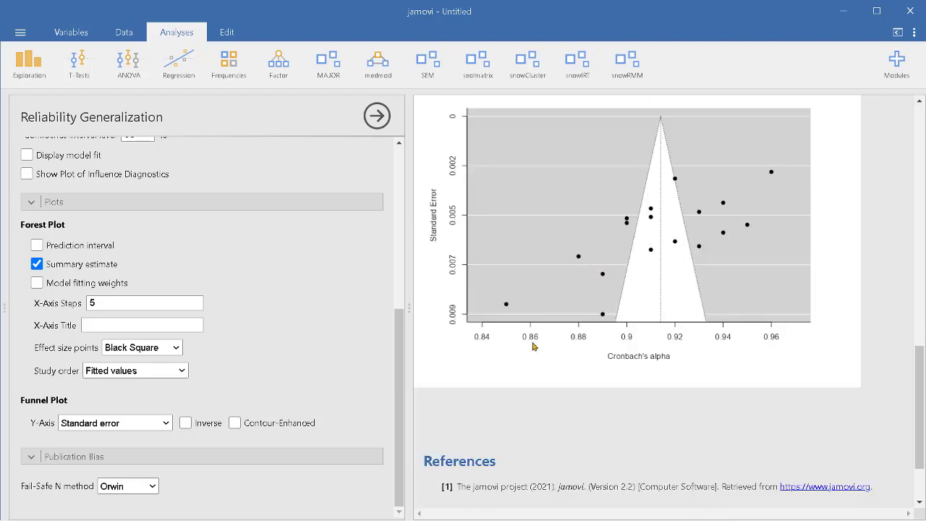
scroll(534, 346, up, 15)
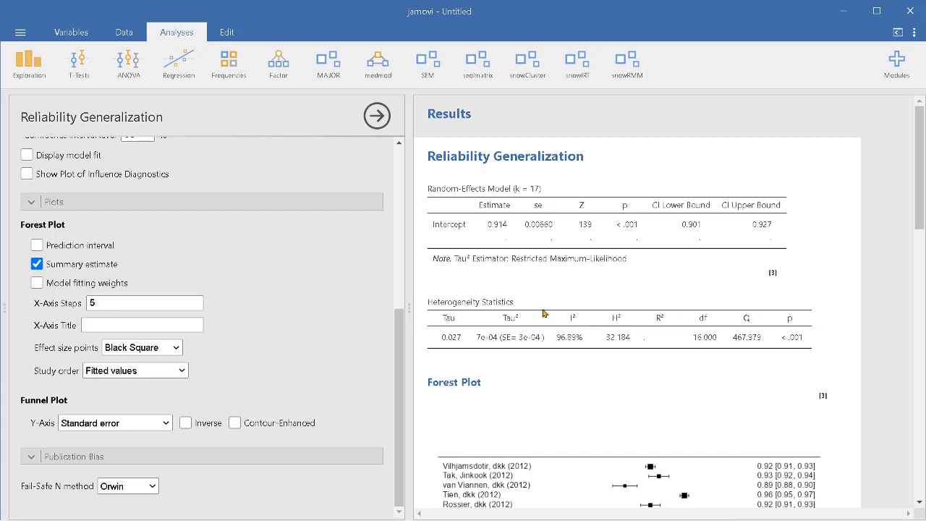
Minimize the jamovi window to the desktop.
click(839, 21)
click(856, 14)
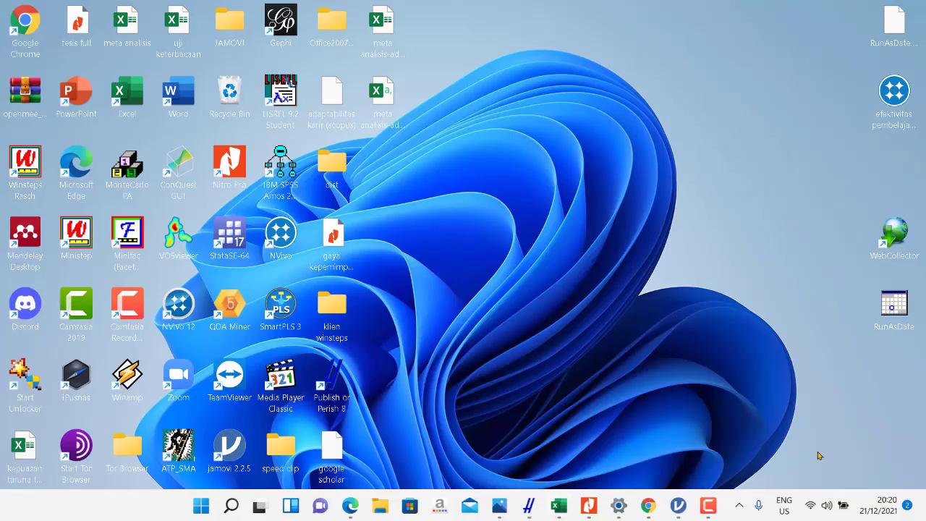
click(708, 506)
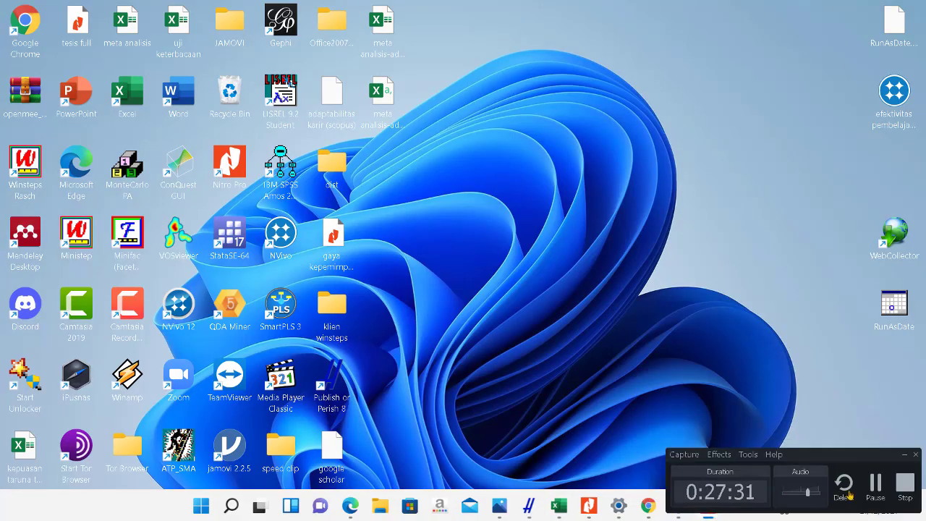